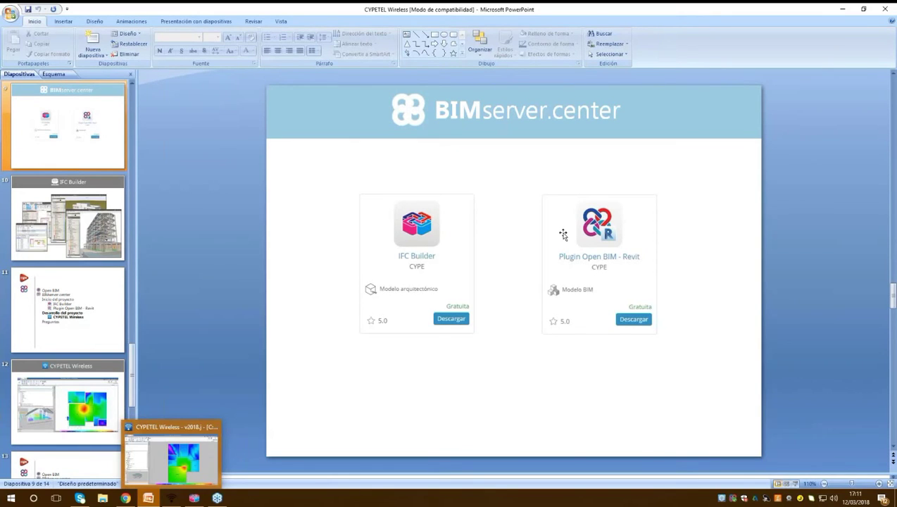
- Show the IFC Builder slide, then switch to BIMserver.center in Chrome and view the project list and home dashboard
left_click(87, 187)
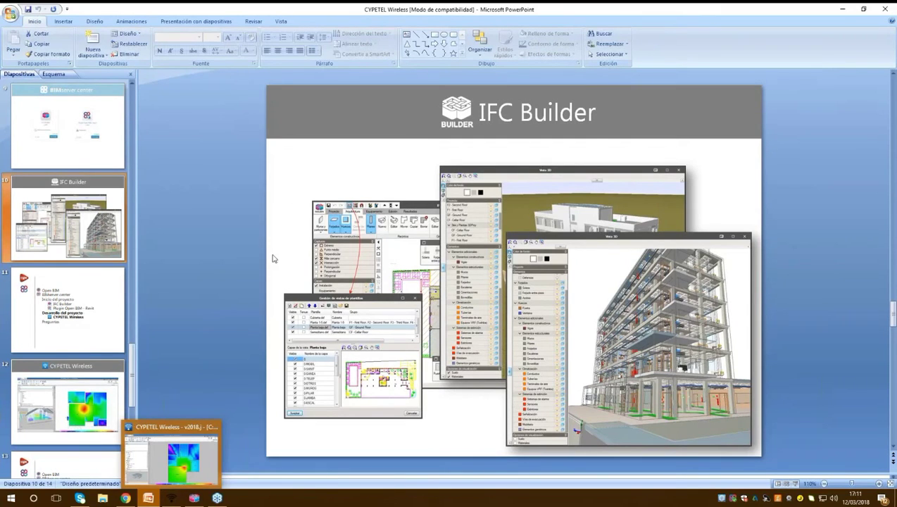
left_click(125, 498)
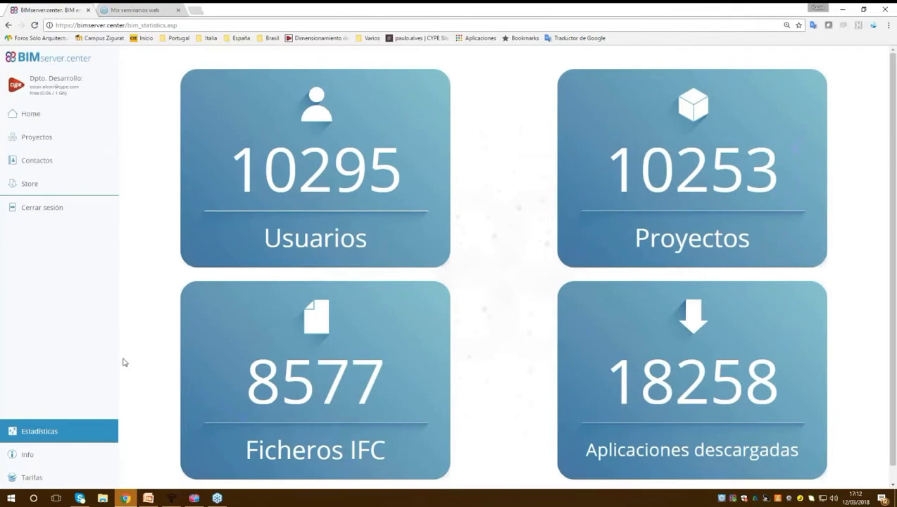
left_click(63, 143)
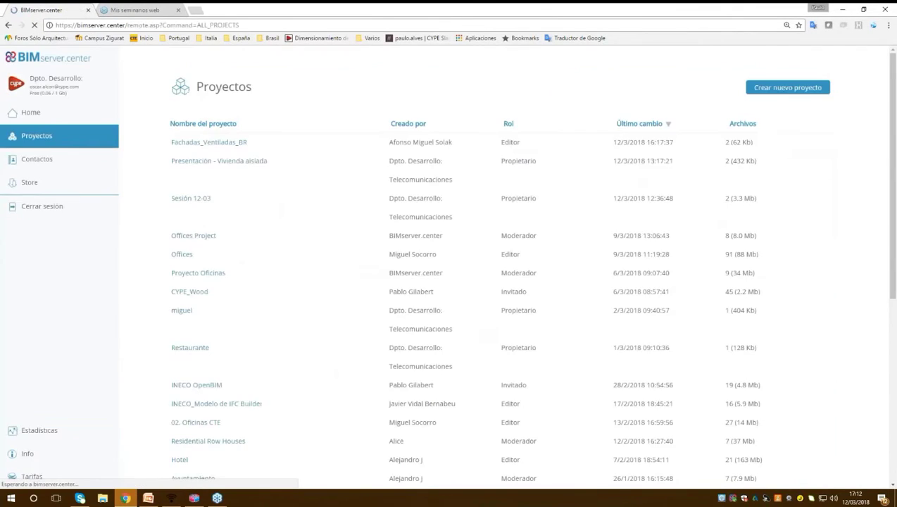
left_click(57, 123)
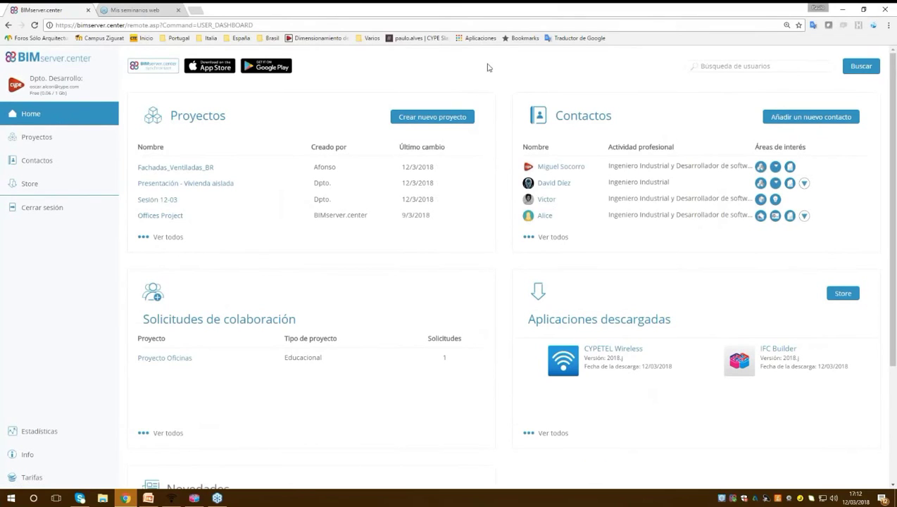
scroll(513, 156, "down", 1)
scroll(503, 144, "up", 1)
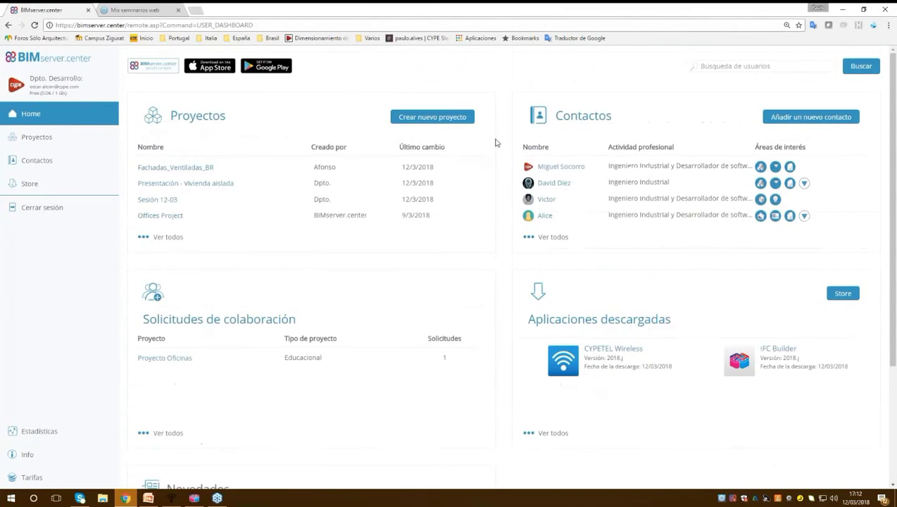
- Start a new BIMserver.center project and name it Seminario 12 03
left_click(458, 120)
left_click(302, 148)
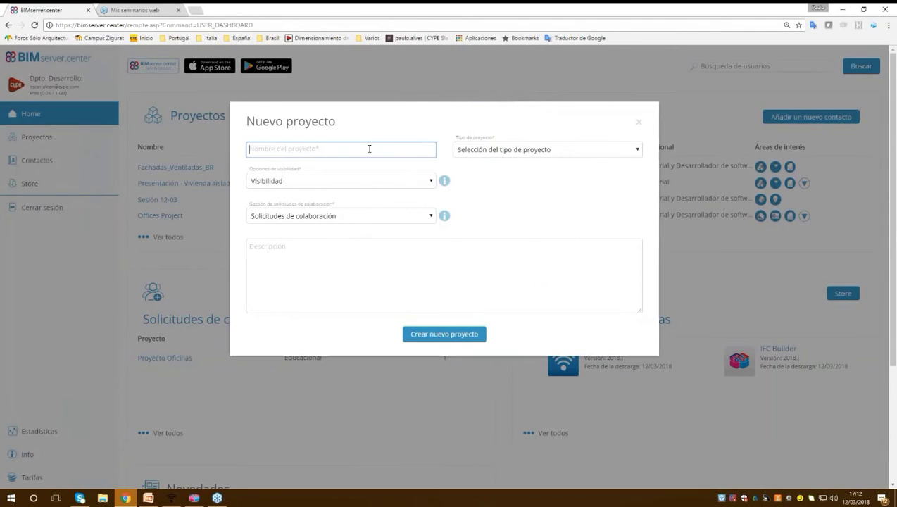
type("Semira")
key("BackSpace")
key("BackSpace")
type("n")
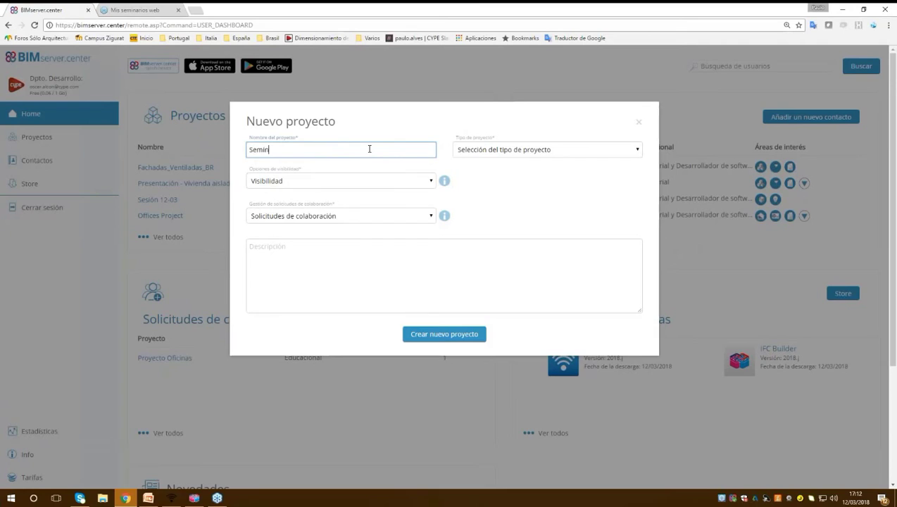
type("ario 12de m")
key("BackSpace")
key("BackSpace")
key("BackSpace")
key("BackSpace")
type("03")
- Set the new project's type to Cursos y seminarios and its visibility to Abierto
left_click(505, 150)
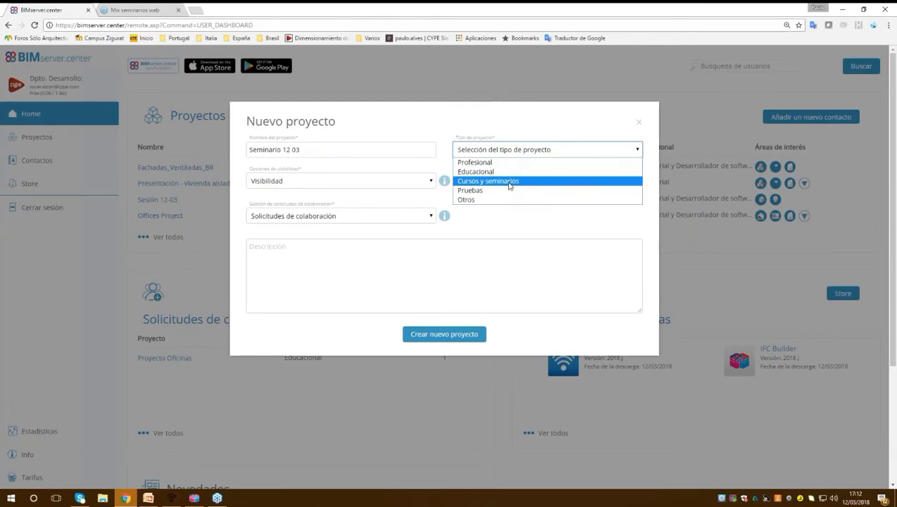
left_click(509, 182)
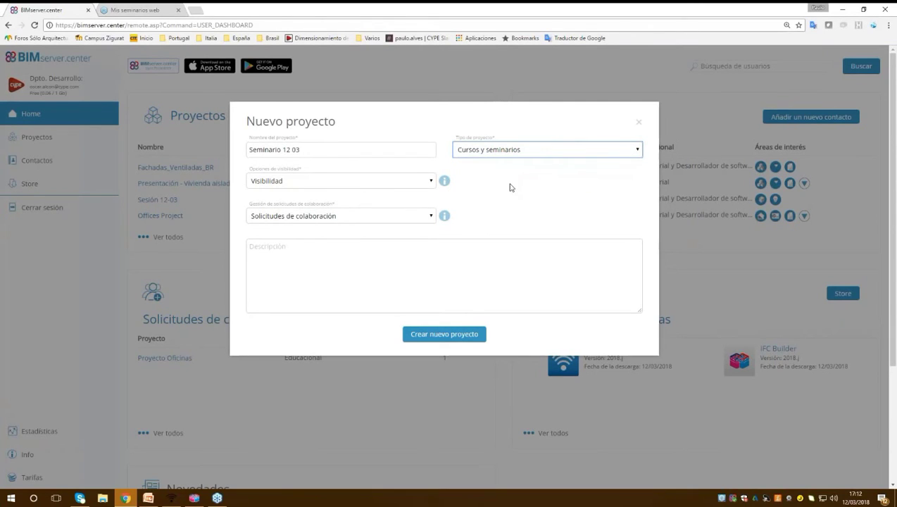
left_click(432, 183)
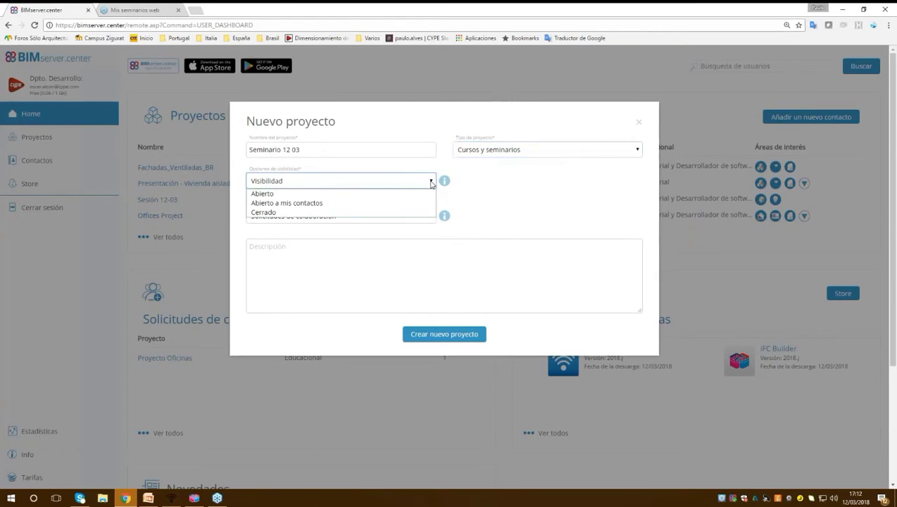
mouse_move(443, 182)
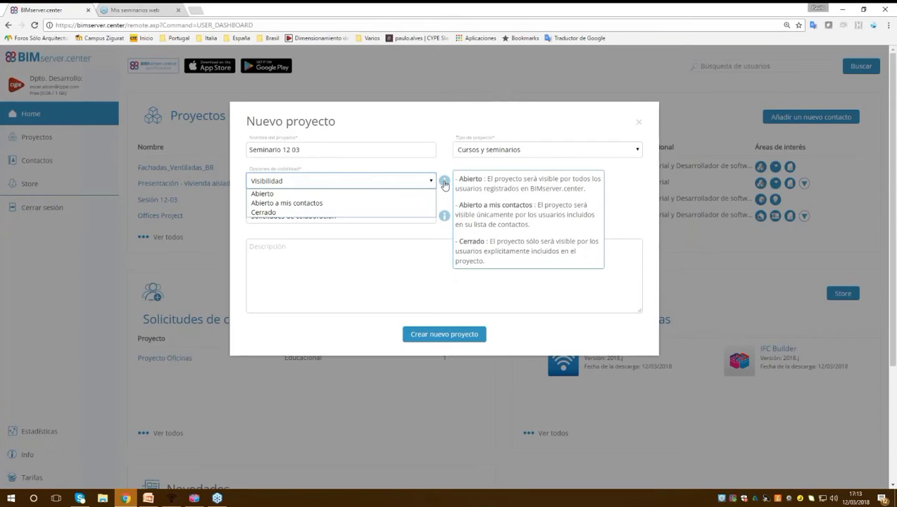
left_click(334, 193)
left_click(891, 232)
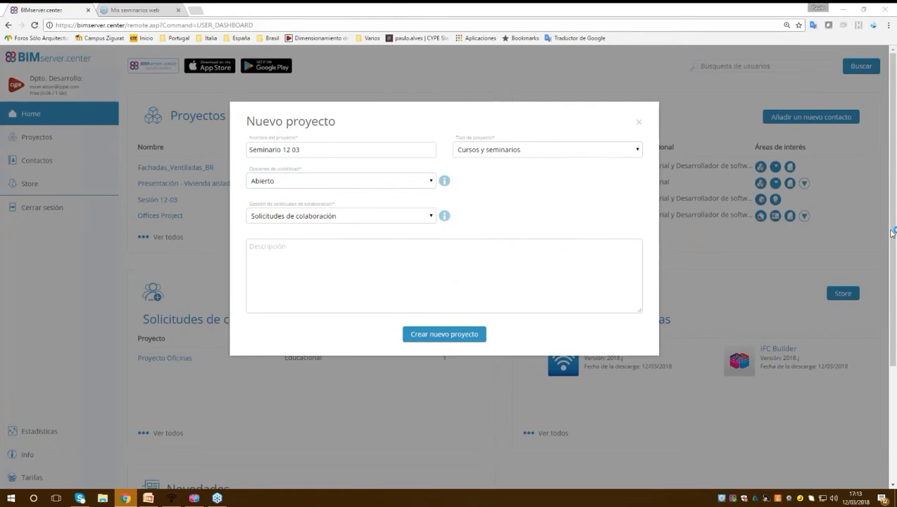
- Set the project's collaboration requests to Abierto and create the project
left_click(409, 223)
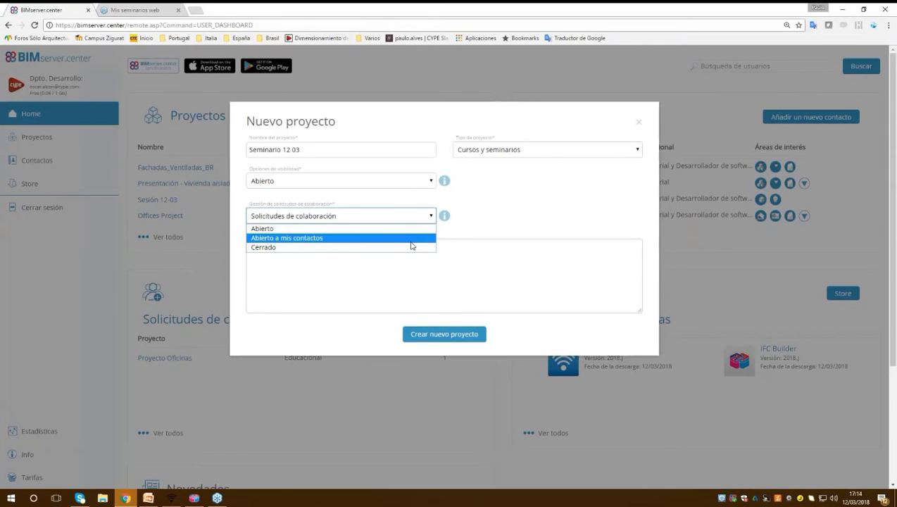
key("Escape")
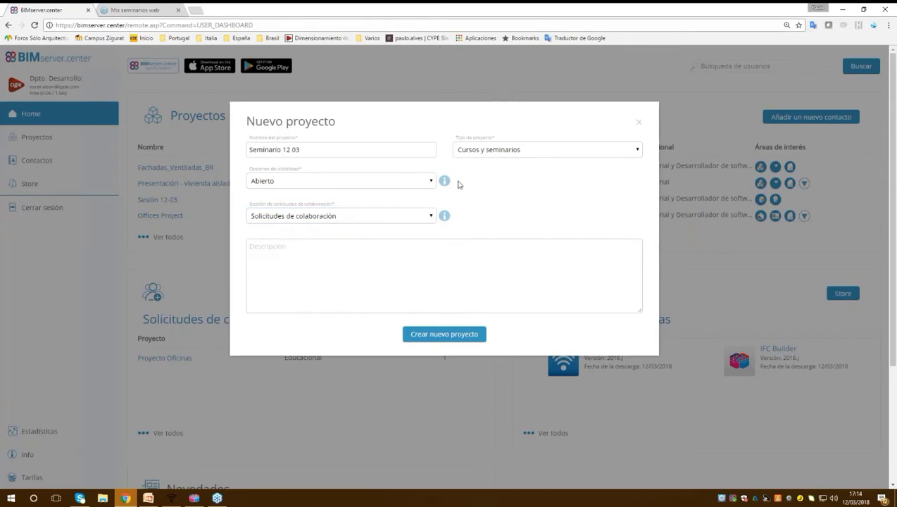
left_click(423, 215)
left_click(420, 229)
left_click(442, 334)
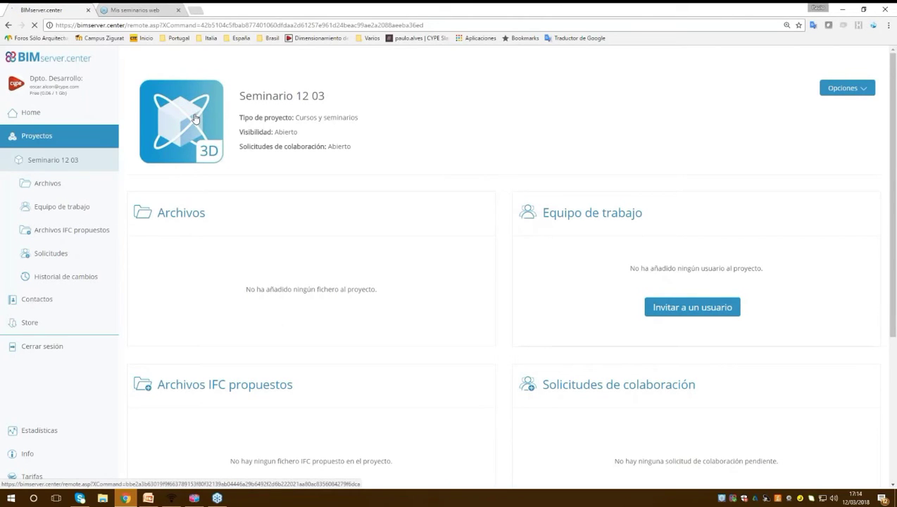
- Switch to IFC Builder and inspect the detached house in an orbited 3D view, closing the view when done
left_click(192, 497)
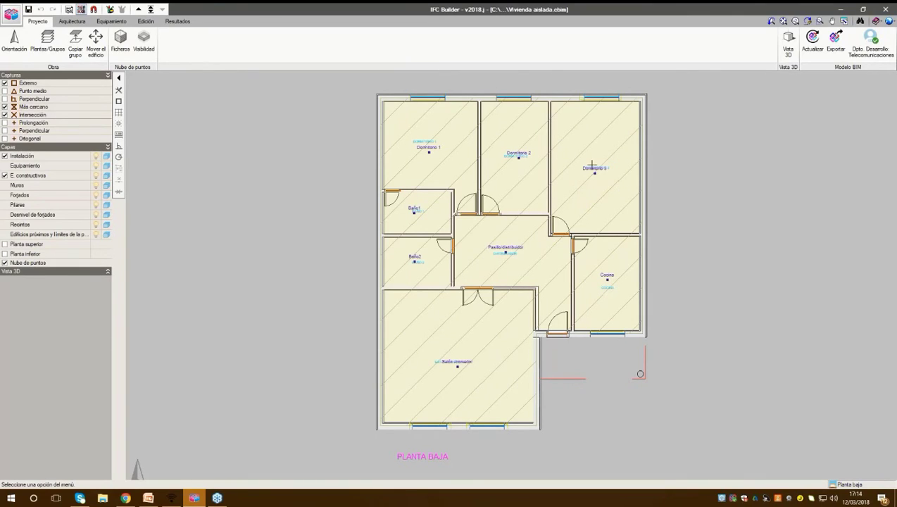
left_click(788, 43)
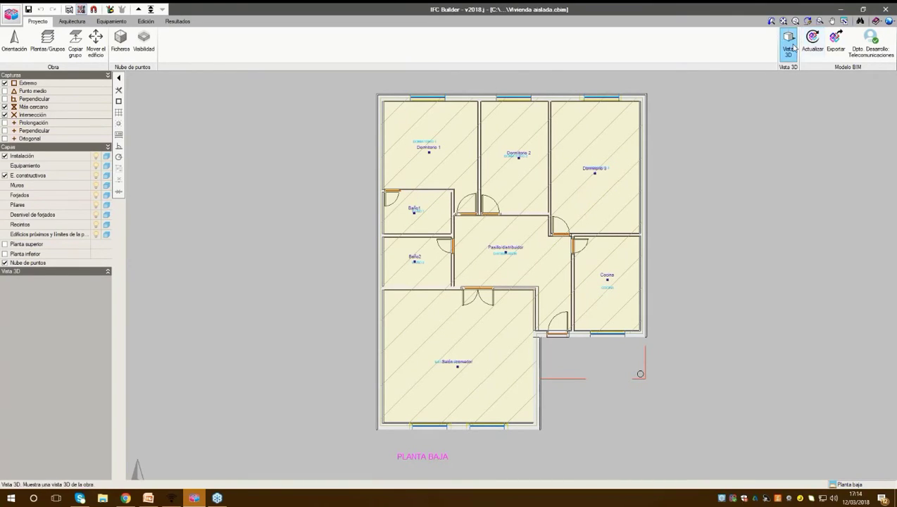
left_click(390, 267)
left_click_drag(447, 266, 568, 202)
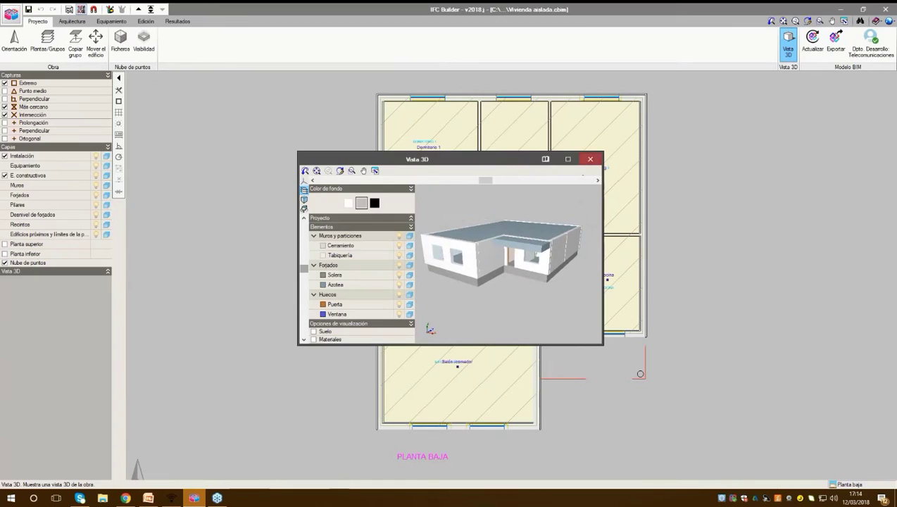
left_click(590, 159)
- Start the IFC export of the Vivienda aislada model and open the selection of its linked BIM project
left_click(834, 44)
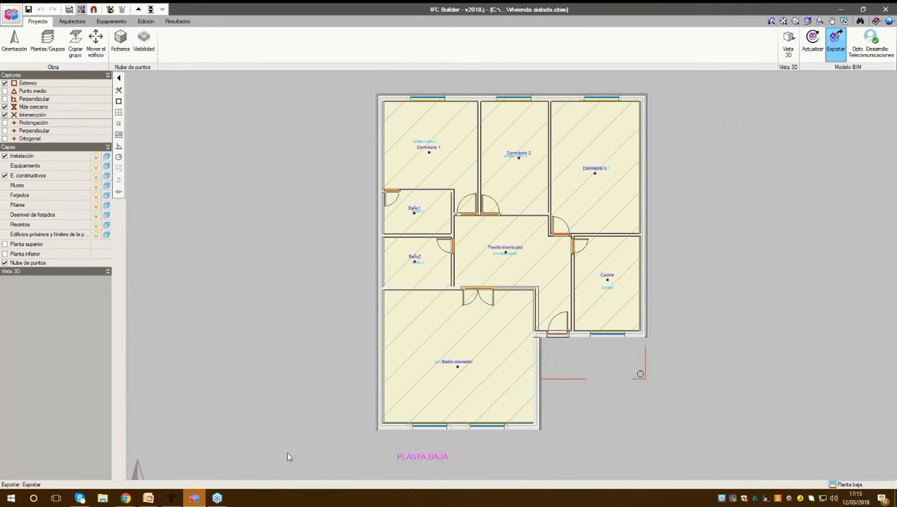
mouse_move(203, 499)
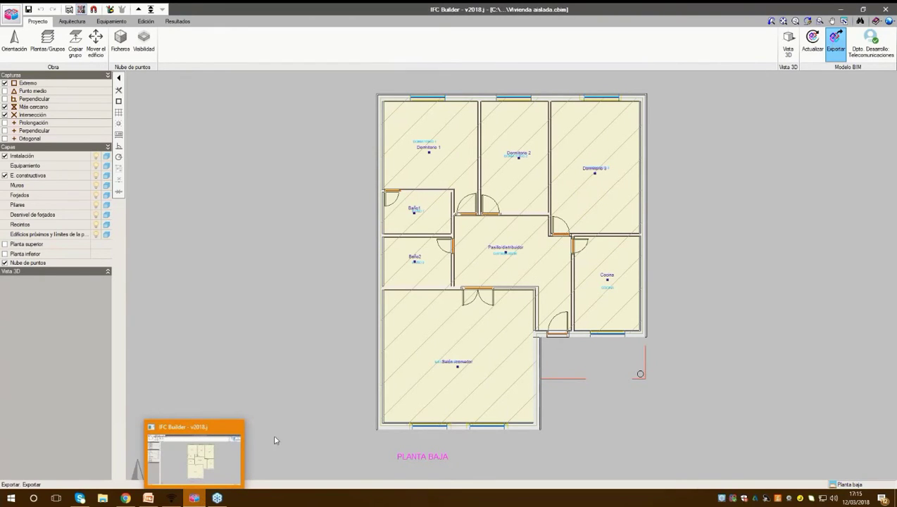
mouse_move(193, 501)
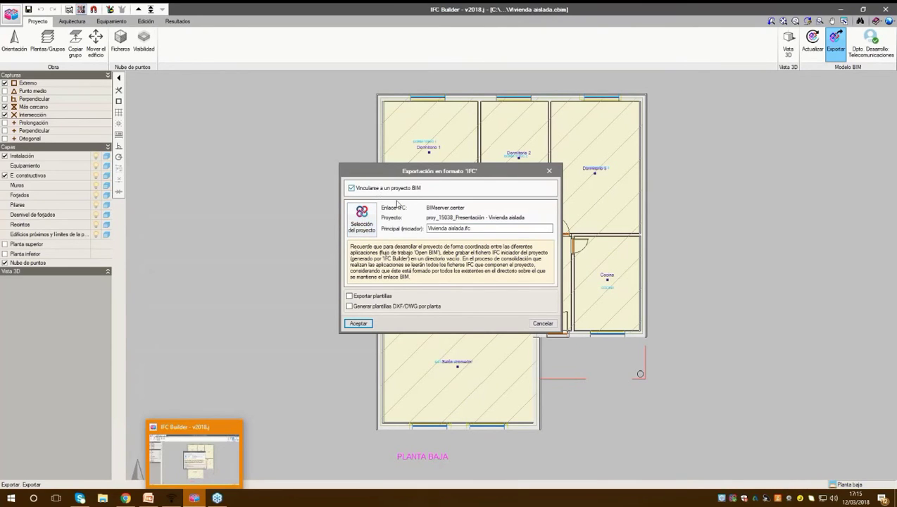
left_click(362, 220)
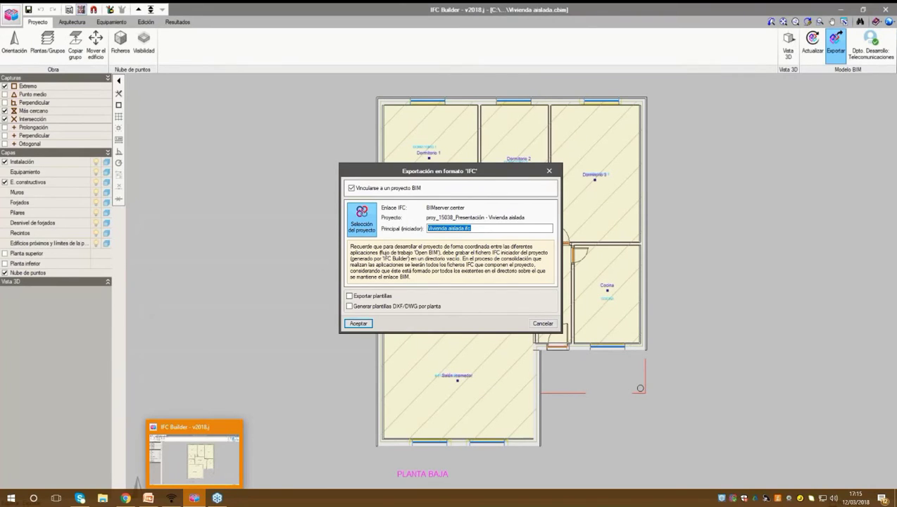
left_click(195, 458)
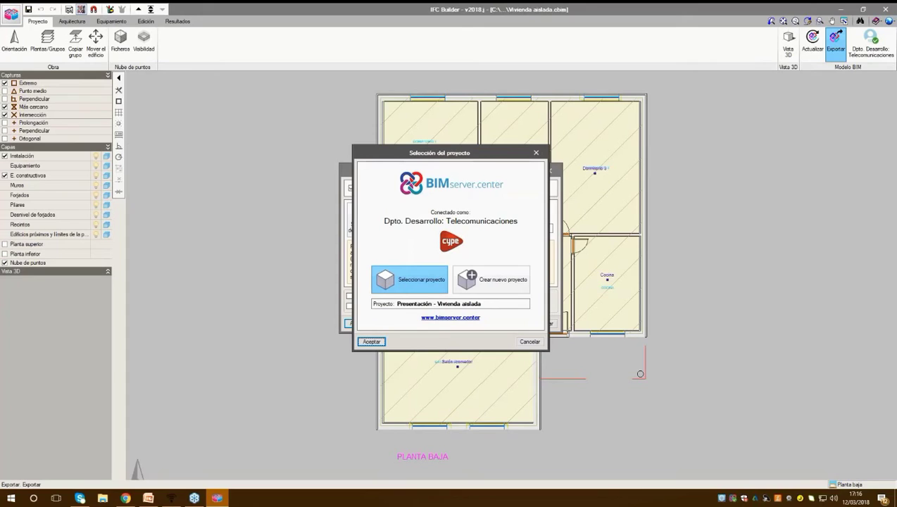
- Link the export to the existing Seminario 12 03 project and export the model as Vivienda aislada.ifc
left_click(417, 280)
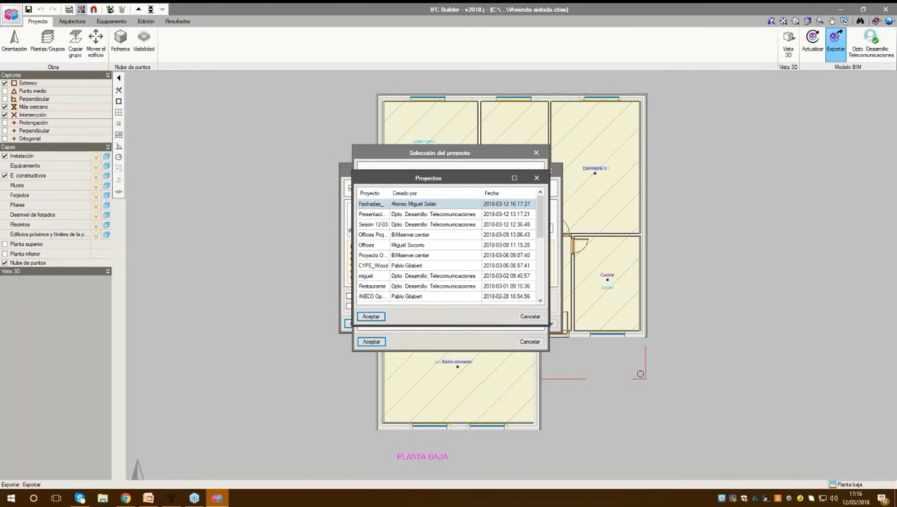
mouse_move(535, 224)
left_mouse_down()
mouse_move(540, 292)
mouse_move(539, 220)
left_mouse_up()
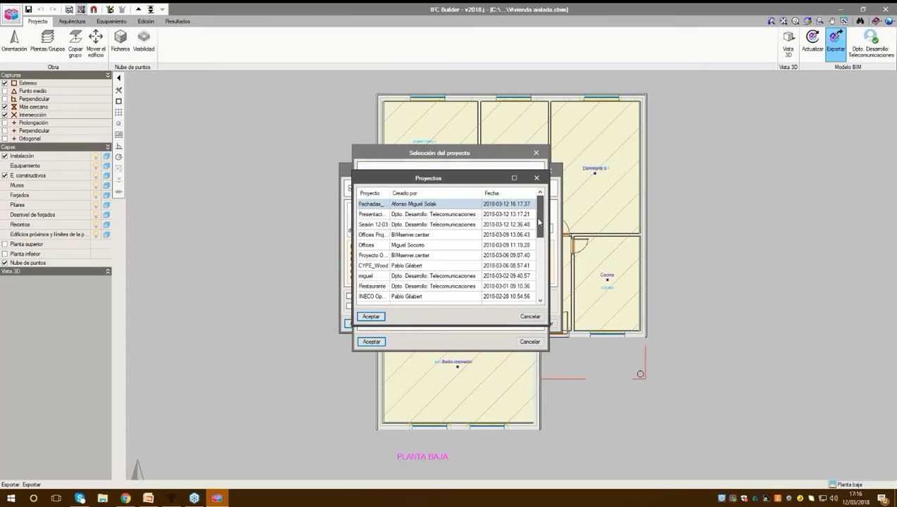
left_click_drag(538, 224, 538, 283)
left_click(484, 276)
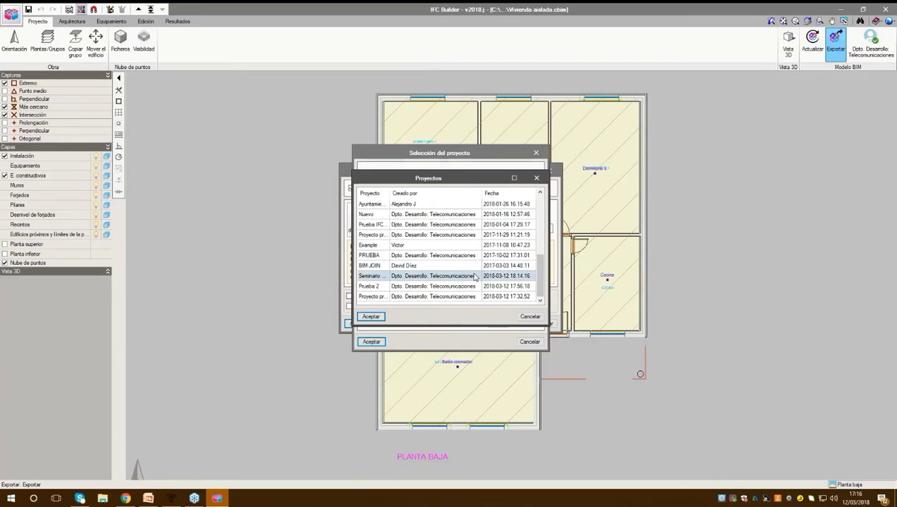
left_click(371, 316)
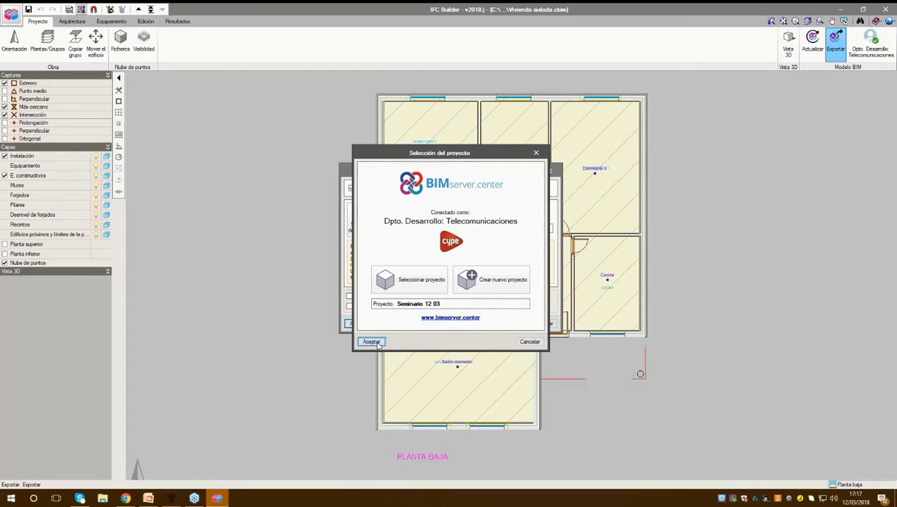
left_click(371, 341)
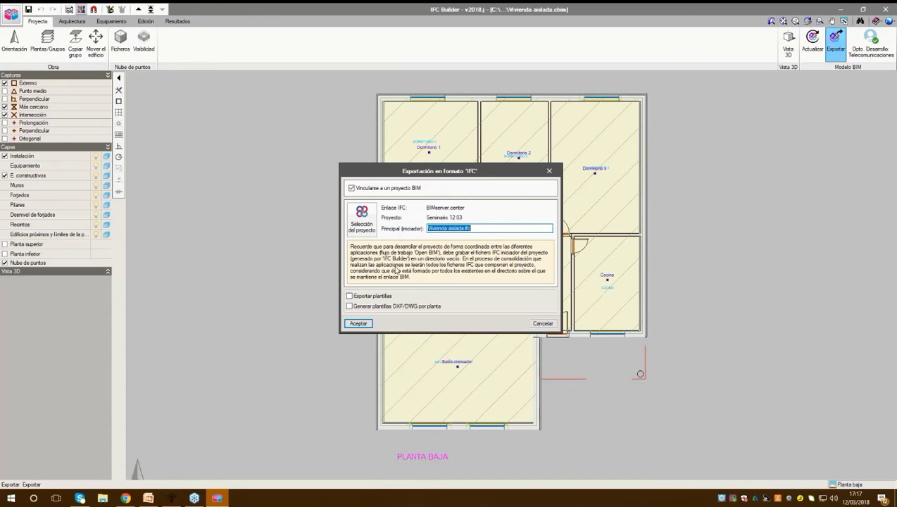
left_click(359, 324)
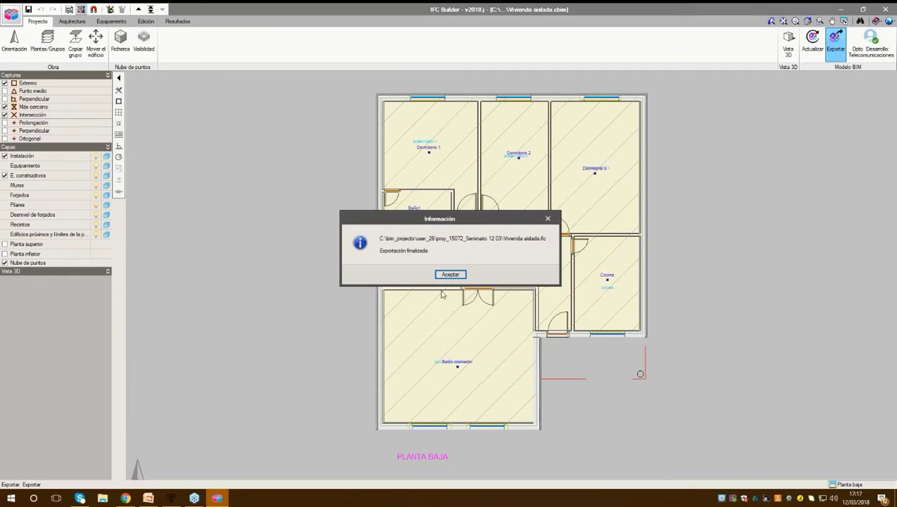
left_click(442, 275)
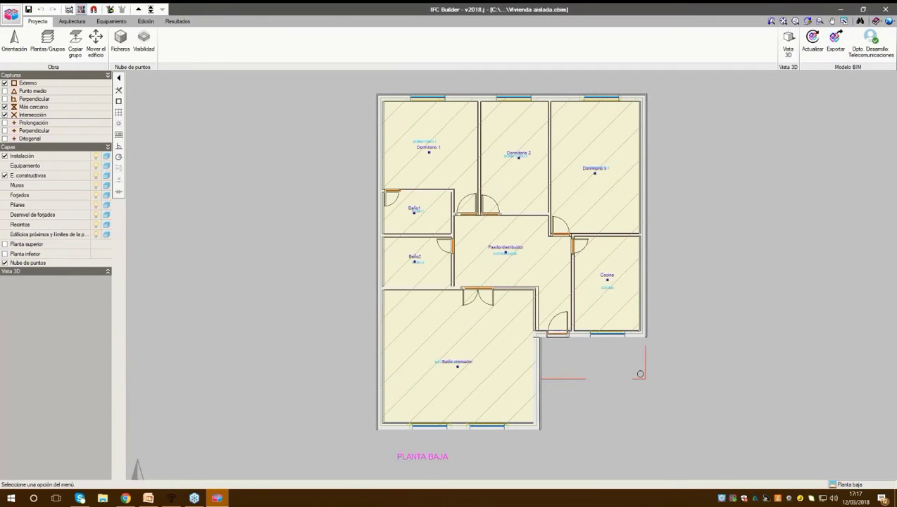
- Switch to Chrome and check the project's sync status in the BIMserver.center synchronisation window, minimising it when done
left_click(132, 500)
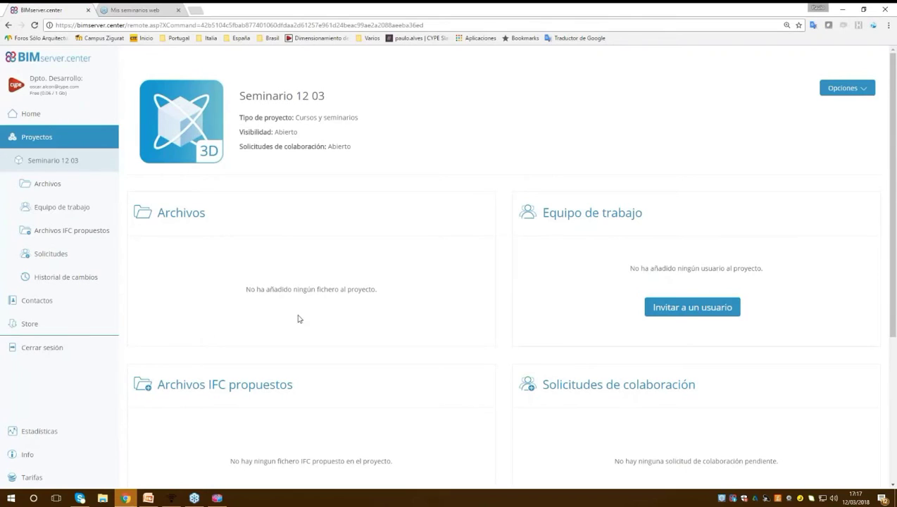
mouse_move(733, 501)
left_click(734, 499)
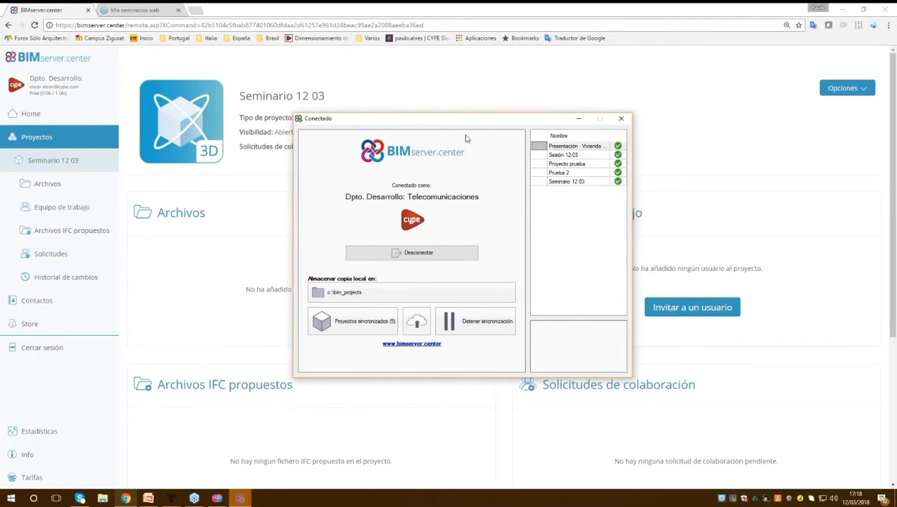
left_click_drag(480, 124, 480, 124)
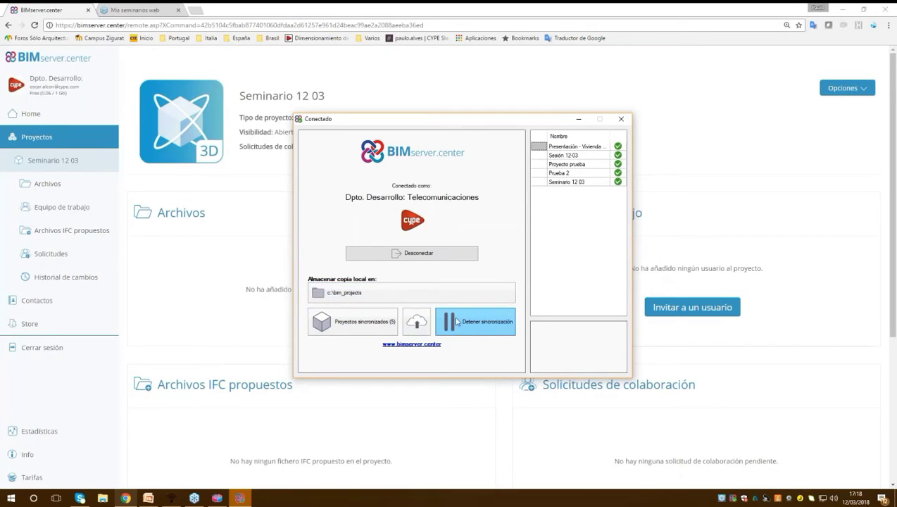
left_click(578, 119)
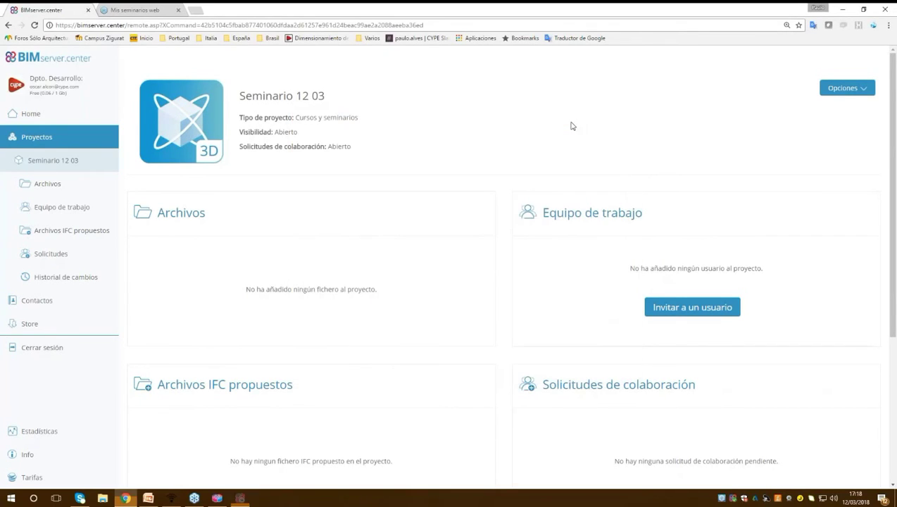
- Reload the Seminario 12 03 project page and confirm resubmitting the form
key("F5")
left_click(480, 91)
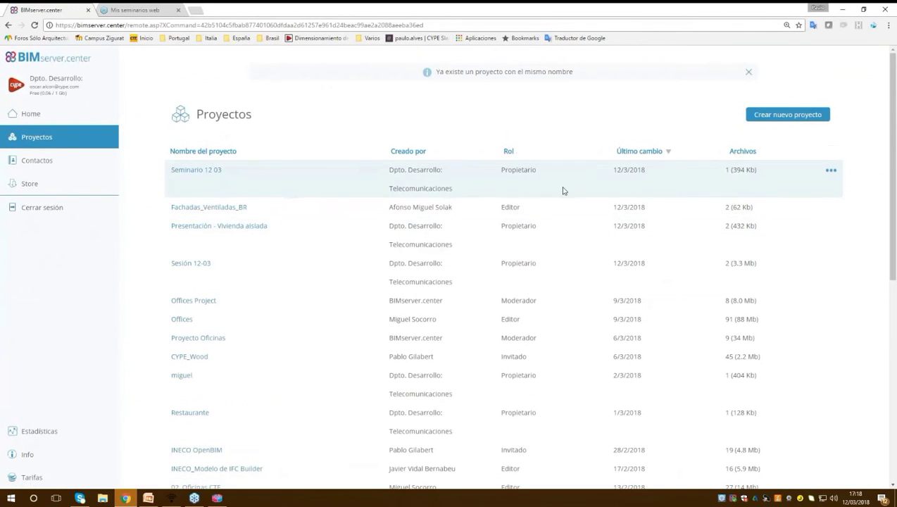
- Open the Seminario 12 03 project and review its uploaded Vivienda aislada.ifc file, 3D model and file list
left_click(227, 182)
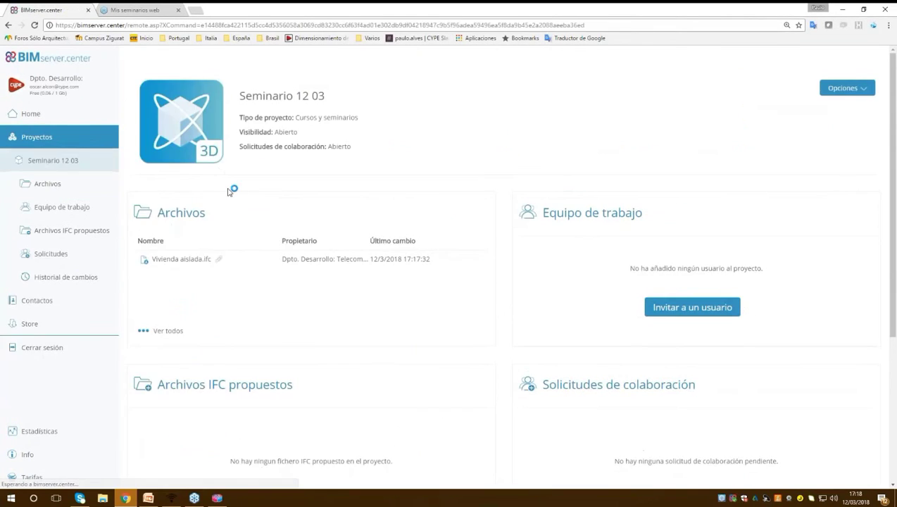
left_click_drag(161, 259, 212, 259)
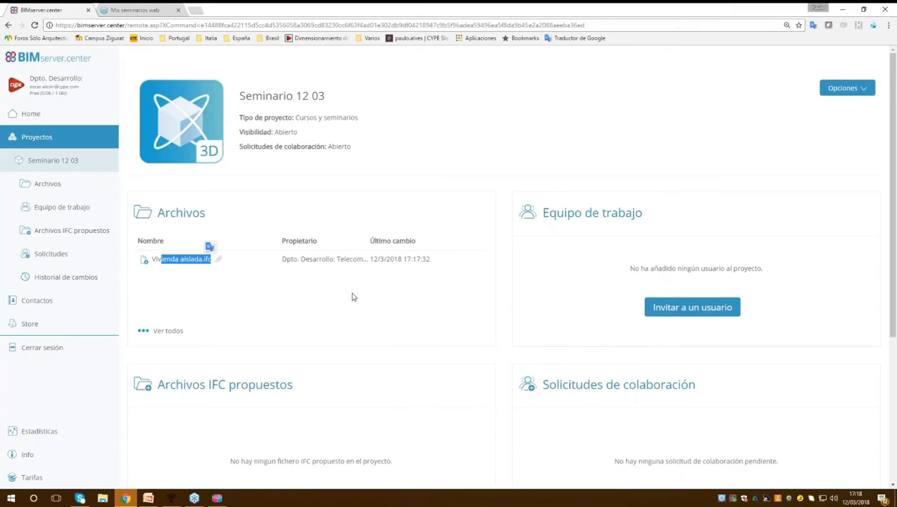
left_click(341, 211)
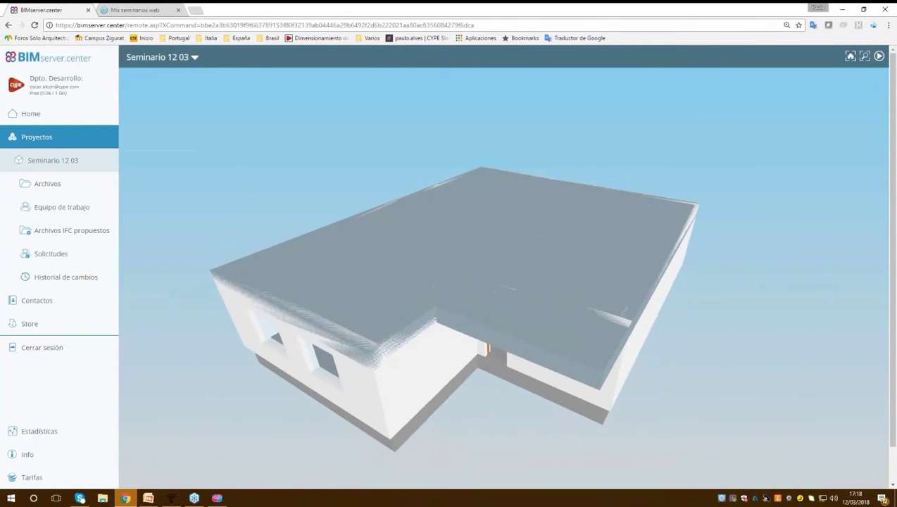
left_click(50, 183)
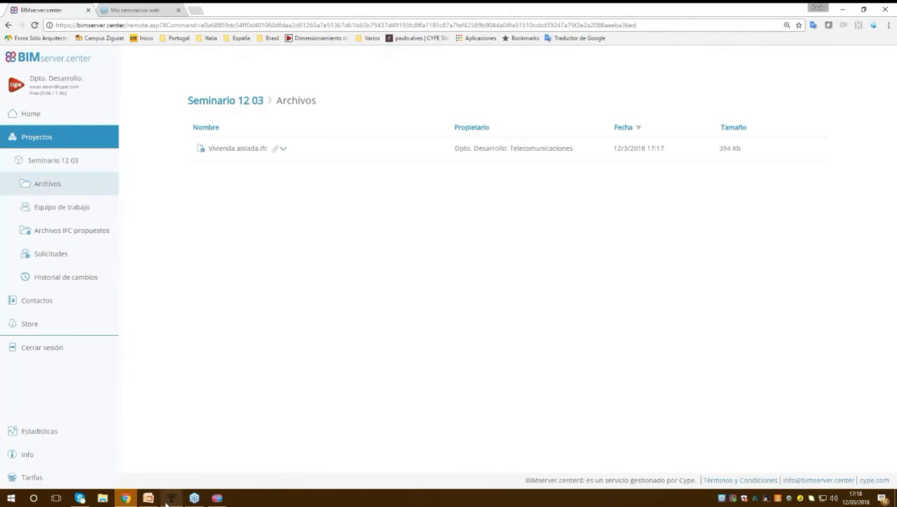
- Switch to CYPETEL Wireless and create a new job file named Seminario, without saving the current job
left_click(169, 499)
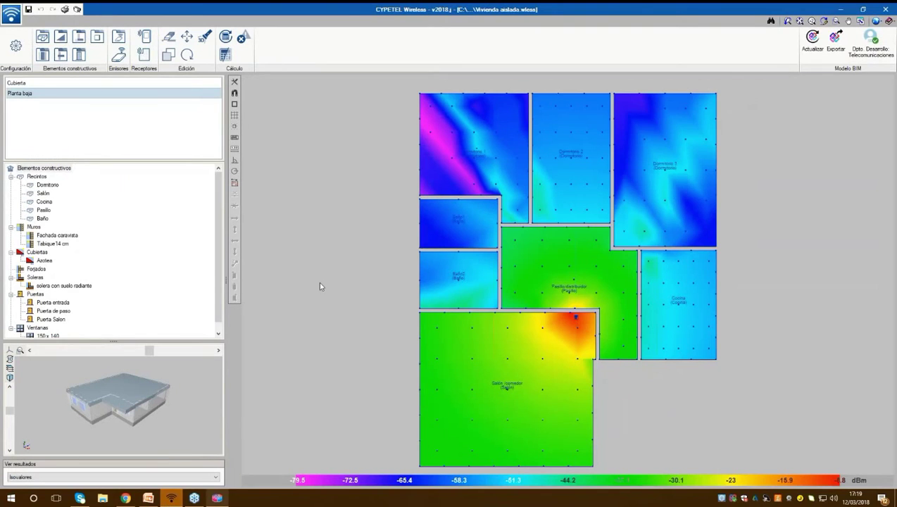
left_click(12, 14)
left_click(17, 34)
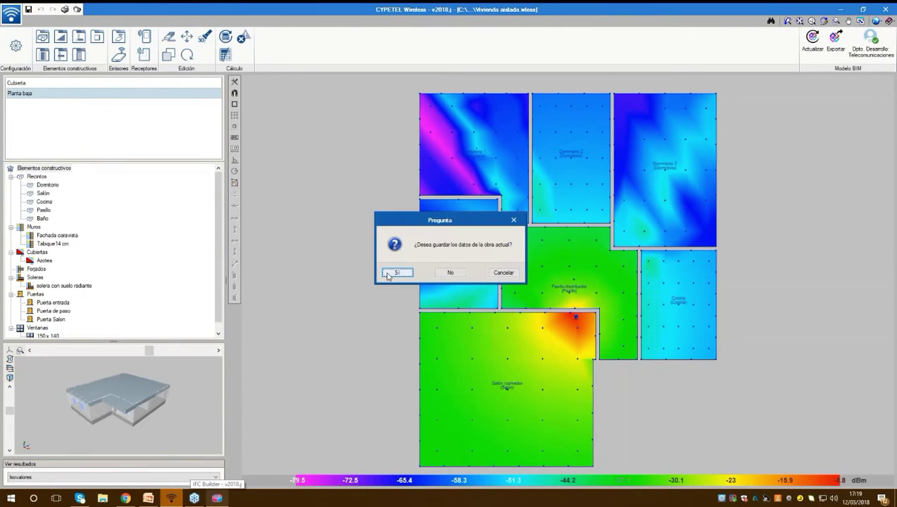
left_click(450, 273)
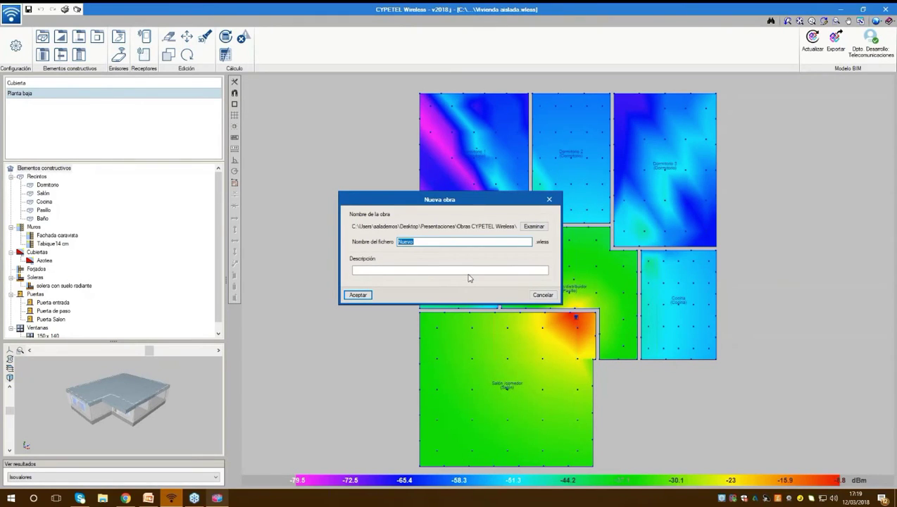
type("Seminario")
left_click(358, 294)
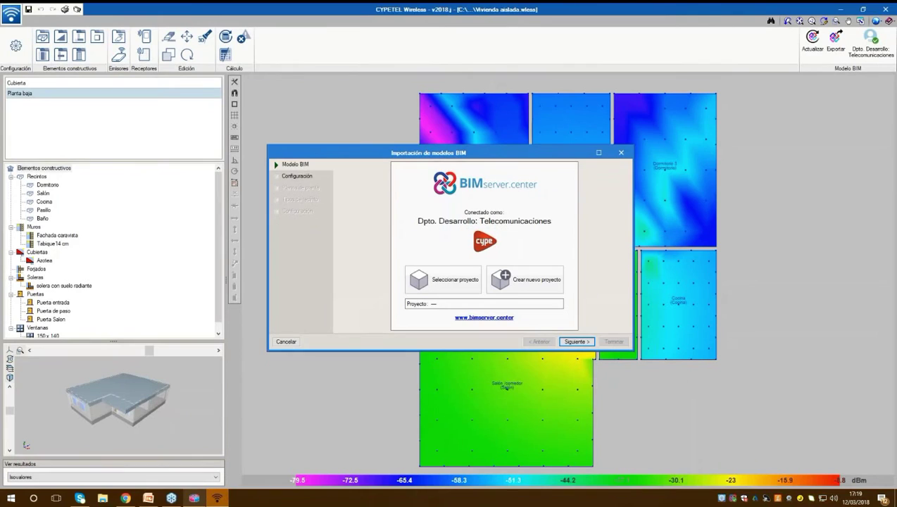
- Link the BIM model import to the Seminario 12 03 project and continue to its synchronisation
left_click(442, 279)
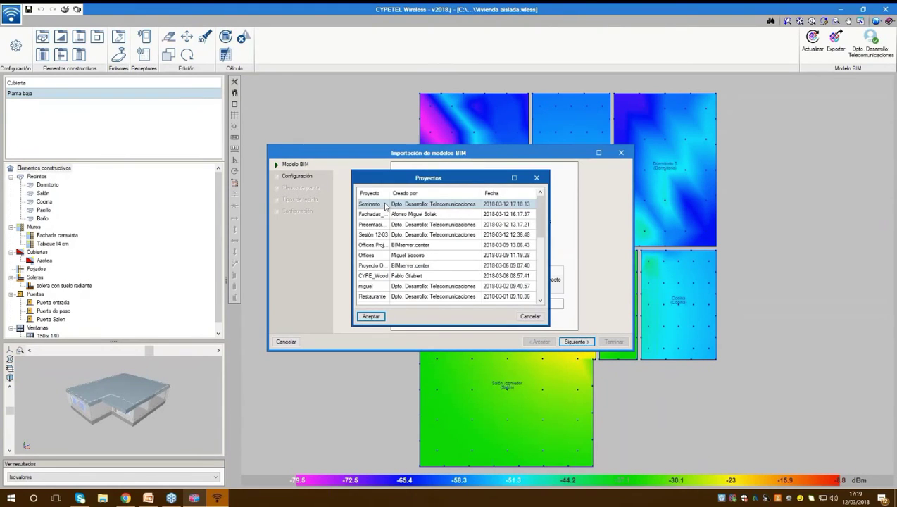
left_click(376, 318)
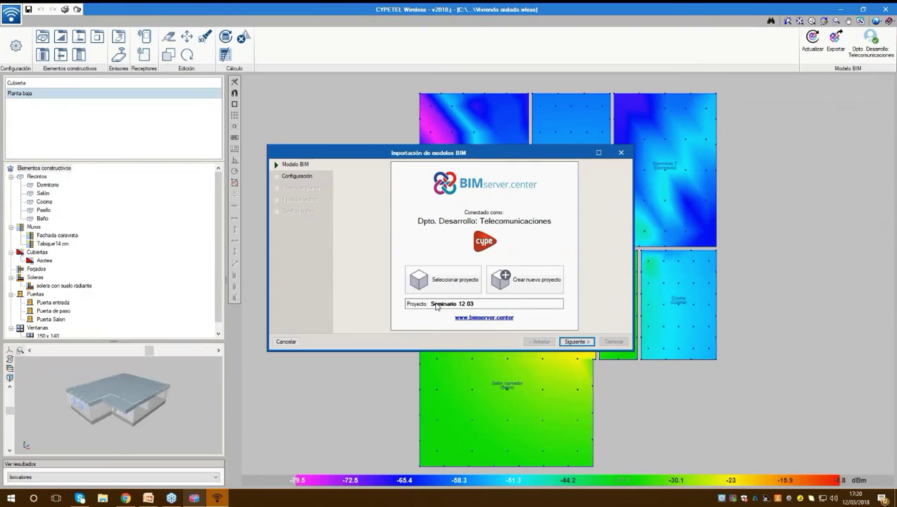
left_click(561, 341)
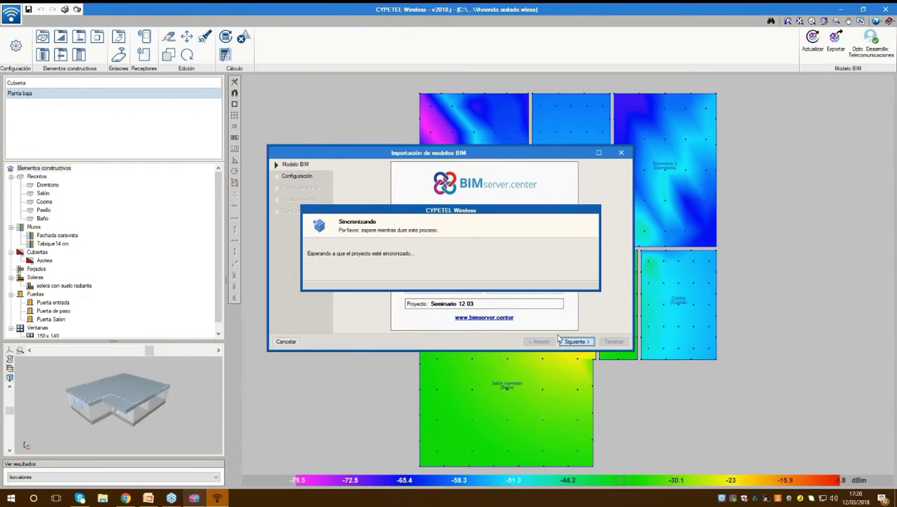
- Check the project's sync status in the BIMserver.center synchronisation window and its file list in Chrome, returning to the model import
left_click(734, 500)
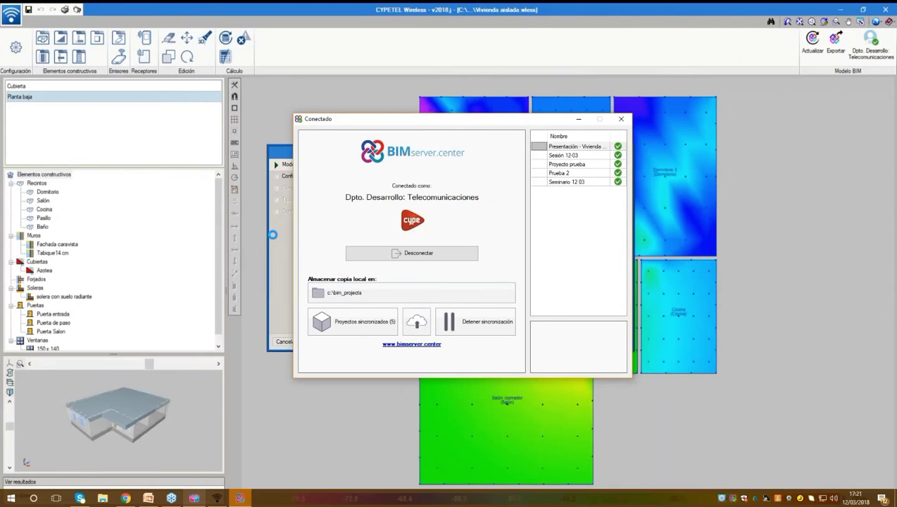
left_click(217, 498)
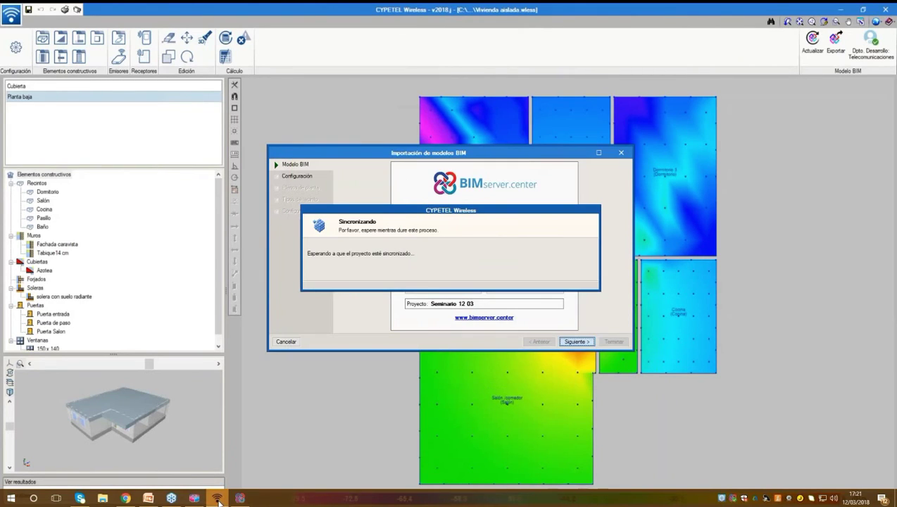
left_click(127, 499)
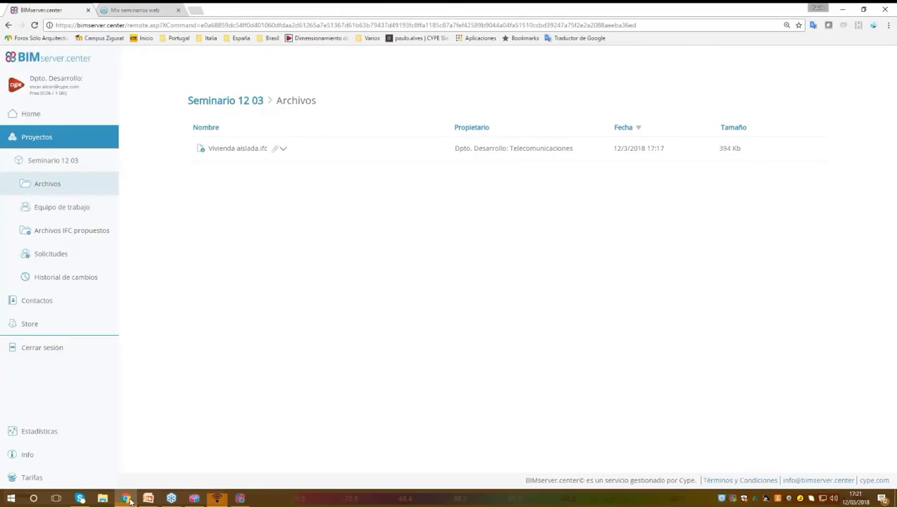
left_click(129, 500)
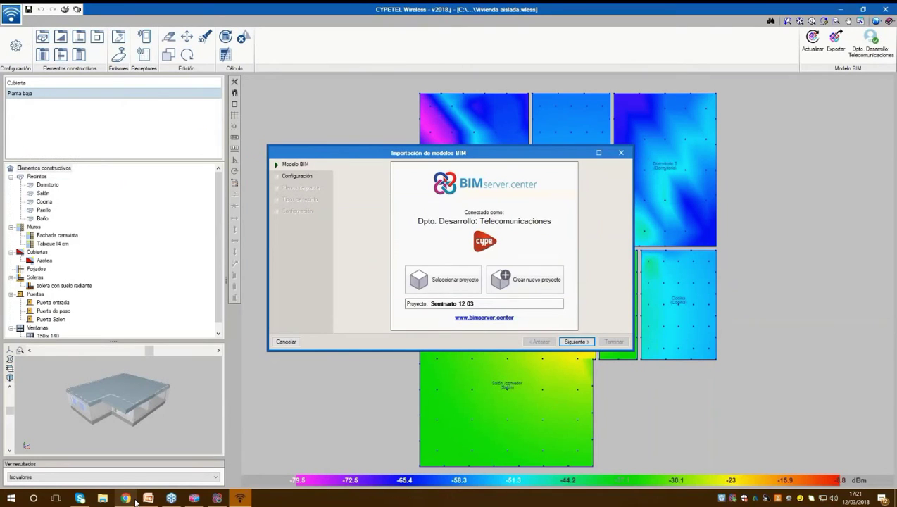
- Maximise the import wizard and include the Vivienda aislada model with both floors and all five room types
left_click(599, 153)
mouse_move(524, 261)
left_mouse_down()
mouse_move(523, 245)
mouse_move(520, 251)
left_mouse_up()
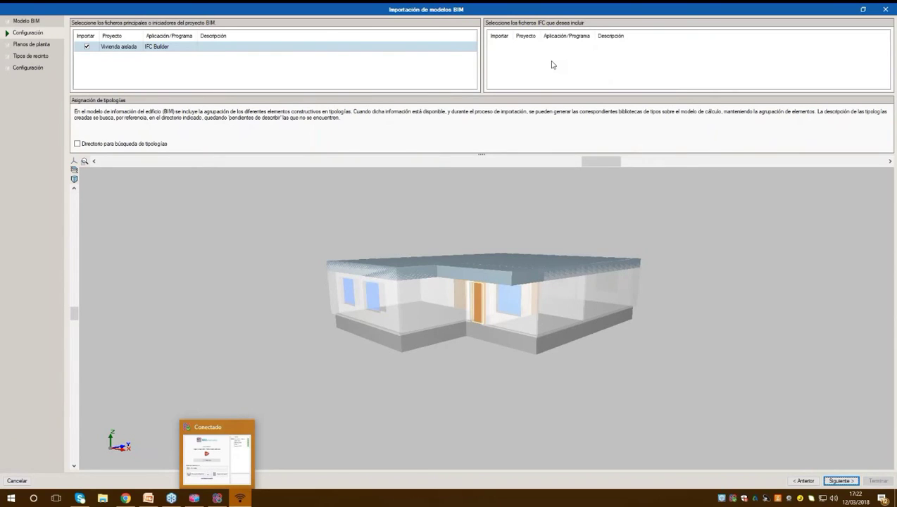
left_click(840, 481)
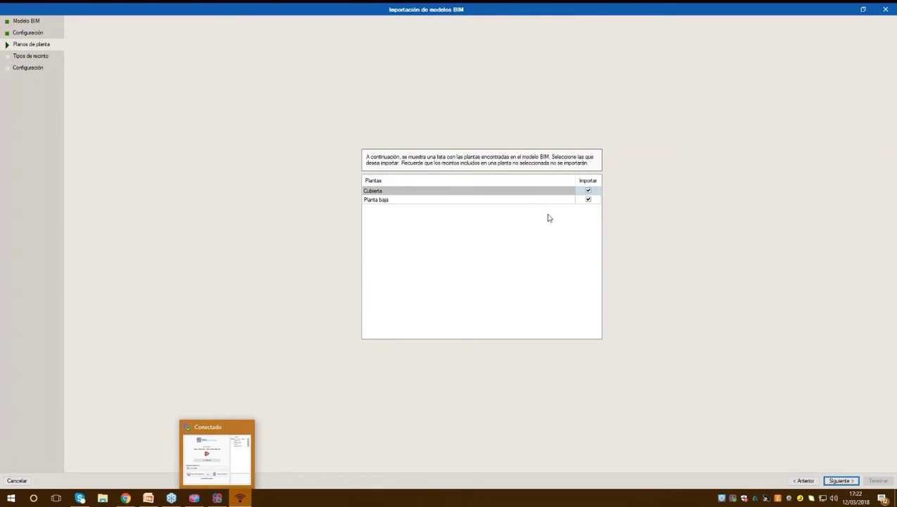
left_click(837, 481)
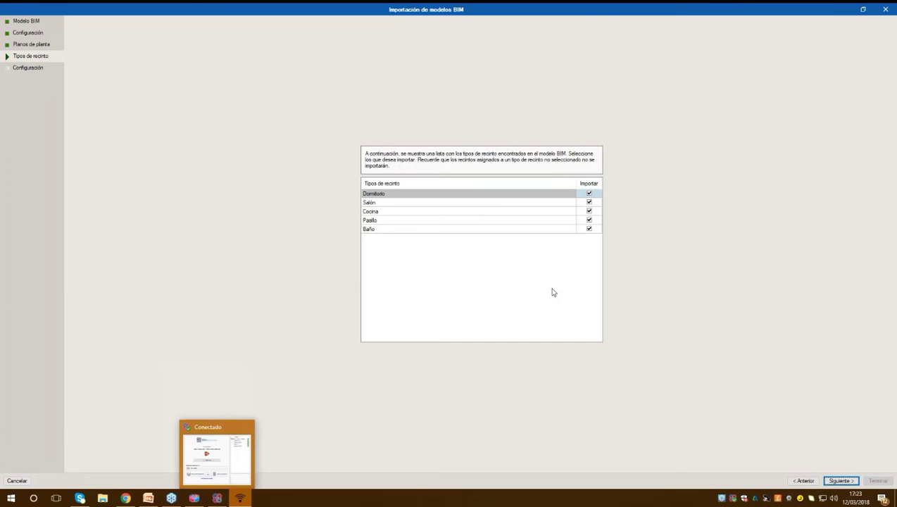
left_click(838, 481)
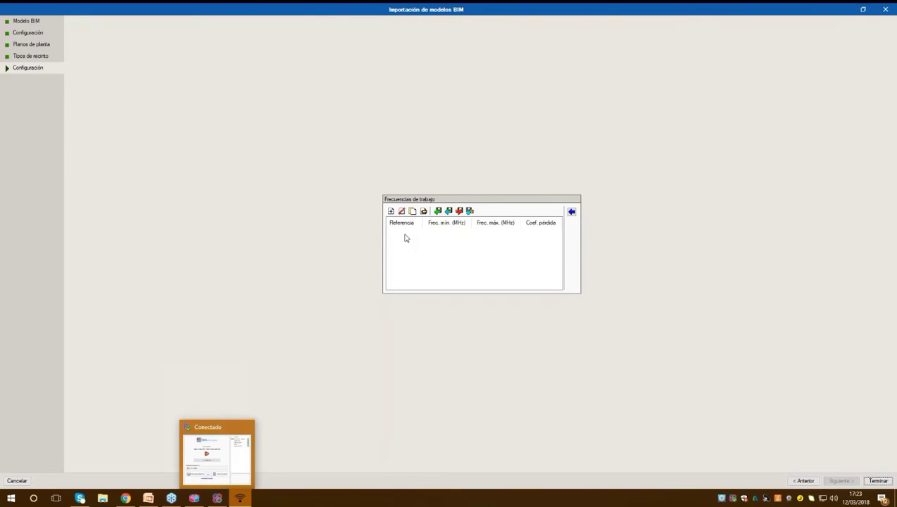
- Open the working frequency import assistant and review the network types, keeping WLAN / Wi-Fi
left_click(572, 211)
left_click_drag(468, 206, 498, 202)
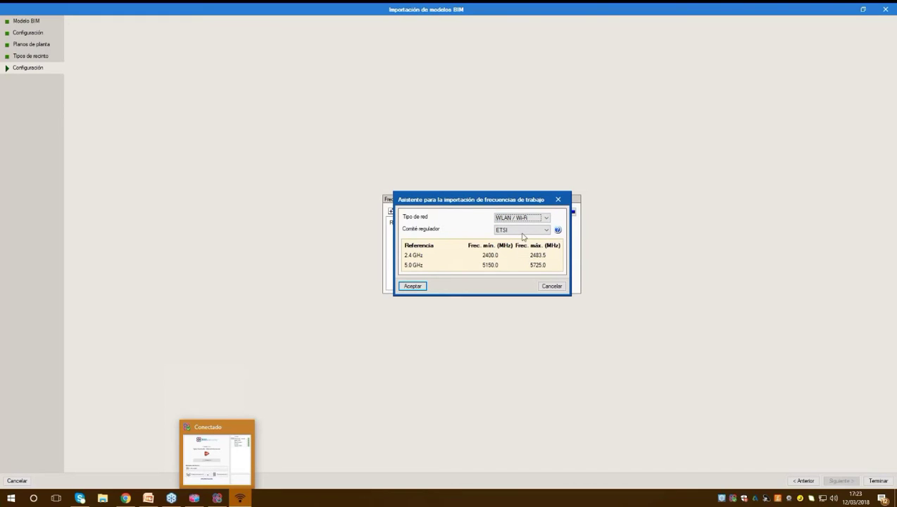
left_click(524, 219)
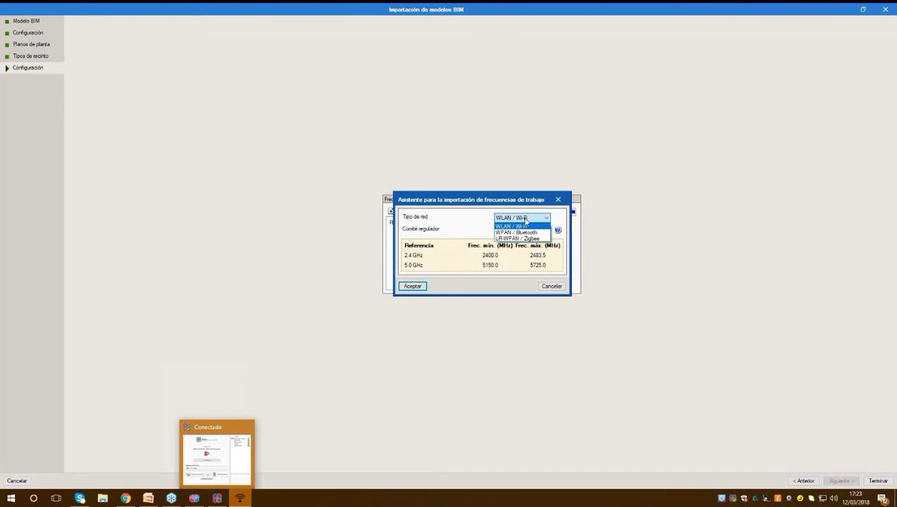
left_click(524, 220)
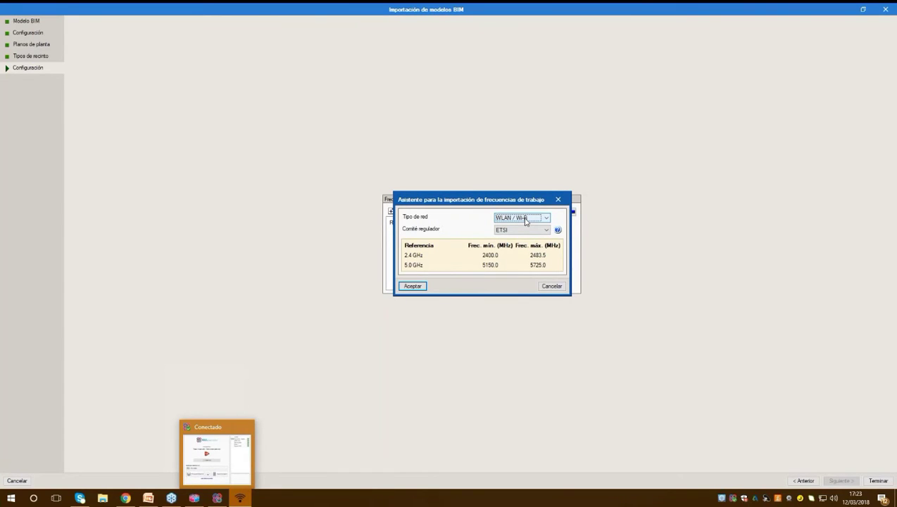
left_click(524, 220)
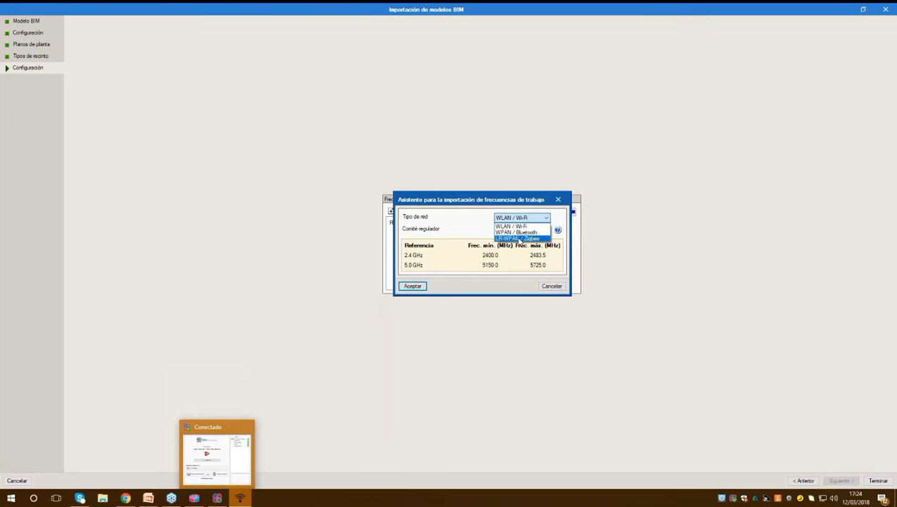
left_click(466, 237)
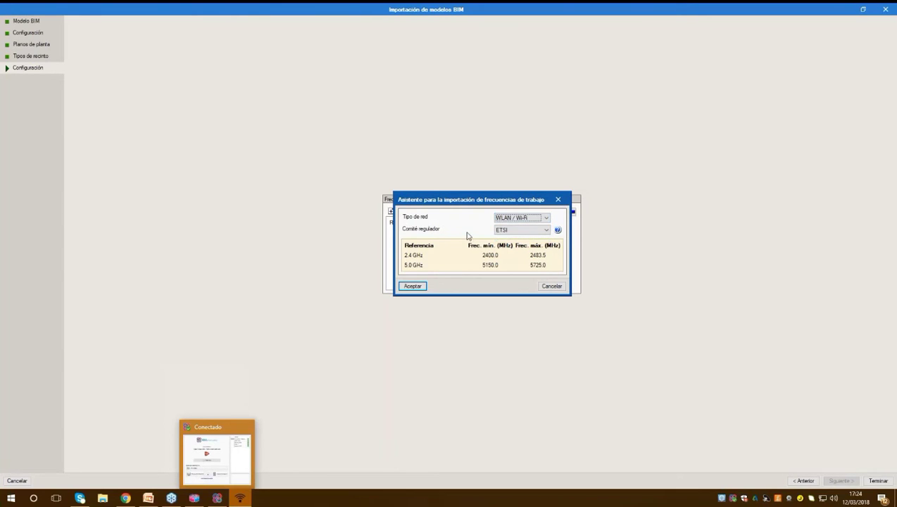
- Try FCC as the regulatory committee to compare its frequency bands, and set it back to ETSI
left_click(520, 230)
left_click(520, 231)
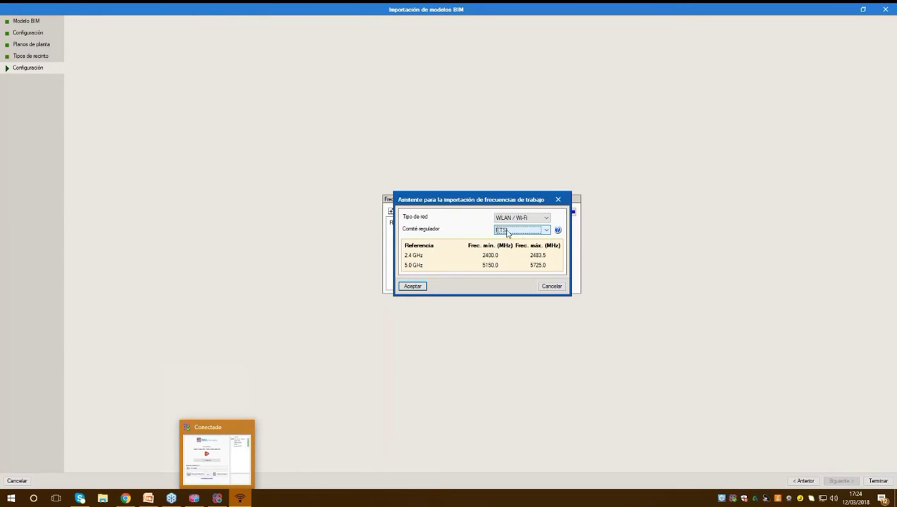
left_click(507, 231)
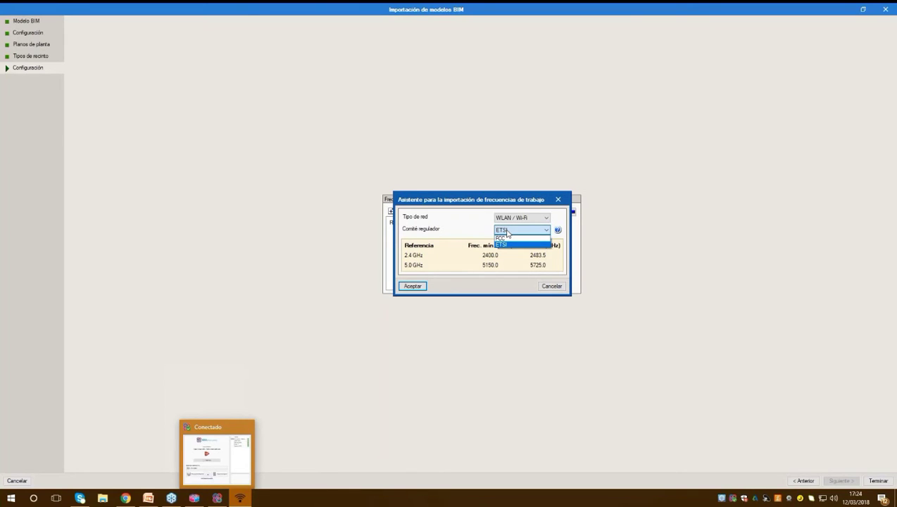
left_click(508, 236)
left_click(507, 236)
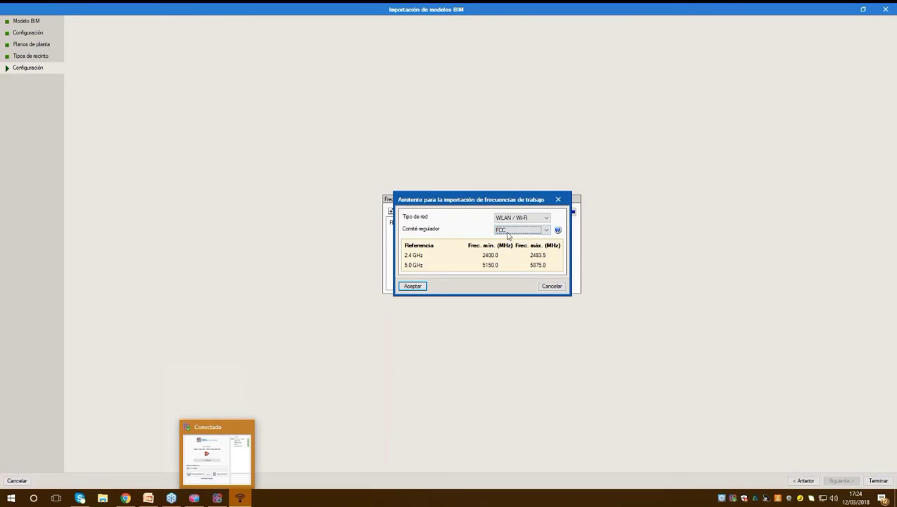
left_click(507, 235)
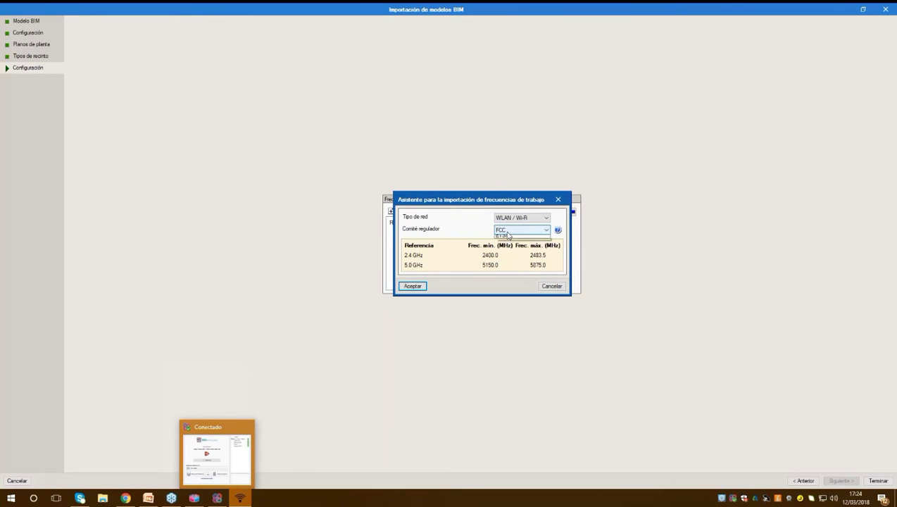
left_click(506, 244)
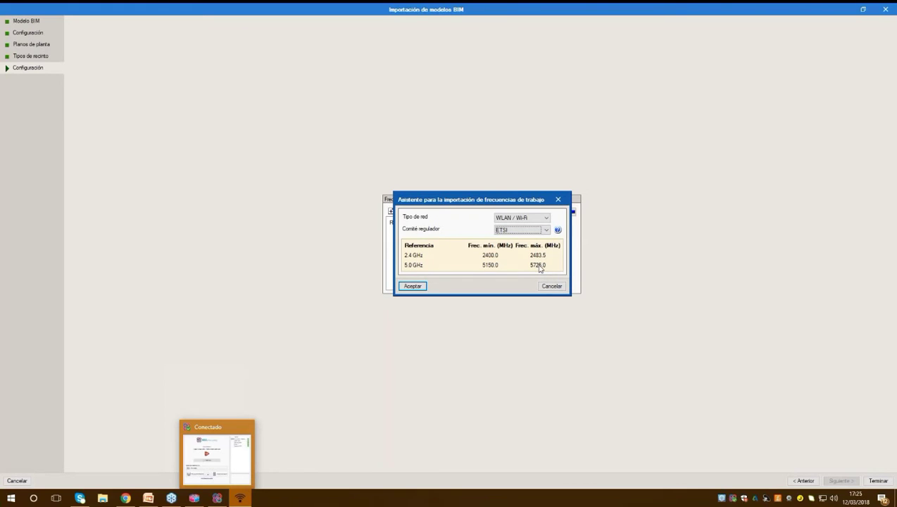
- Read the help on regulatory committees and regions, close it, and import the ETSI WLAN / Wi-Fi working frequencies
left_click(557, 231)
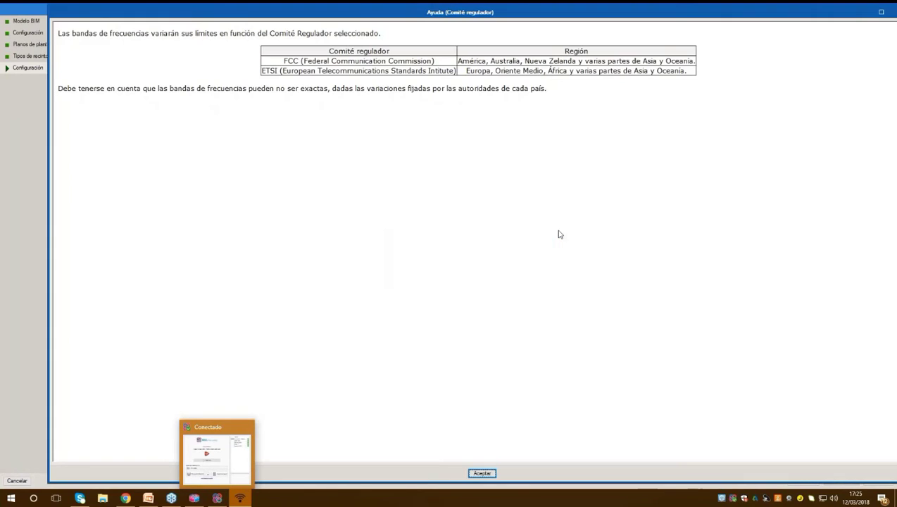
left_click_drag(643, 6, 616, 19)
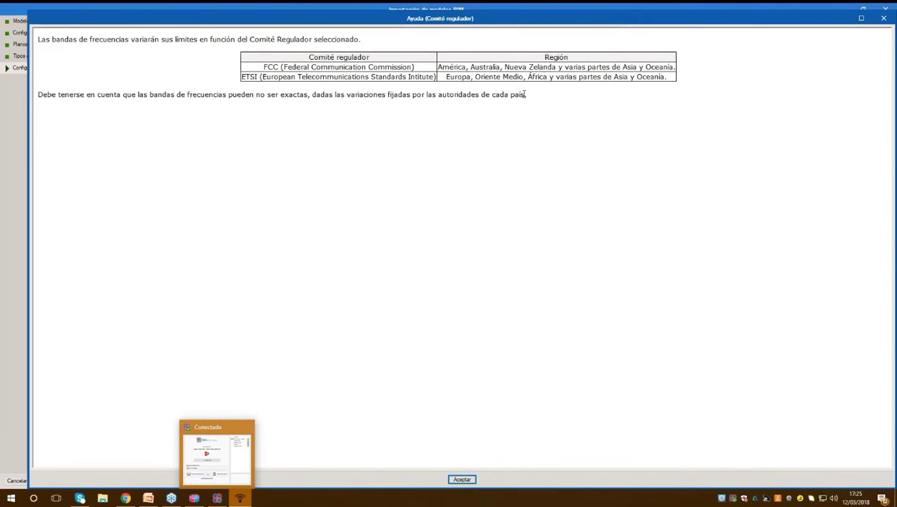
left_click_drag(740, 24, 688, 26)
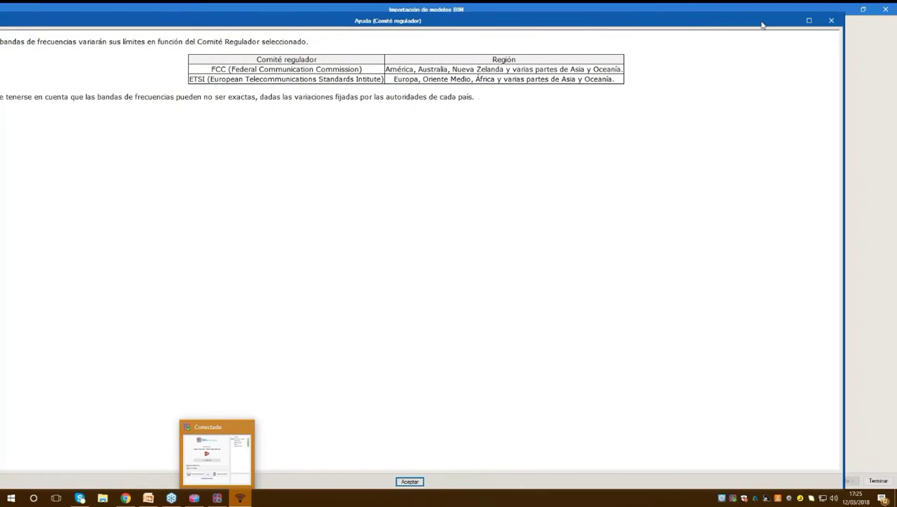
left_click(829, 22)
left_click(415, 287)
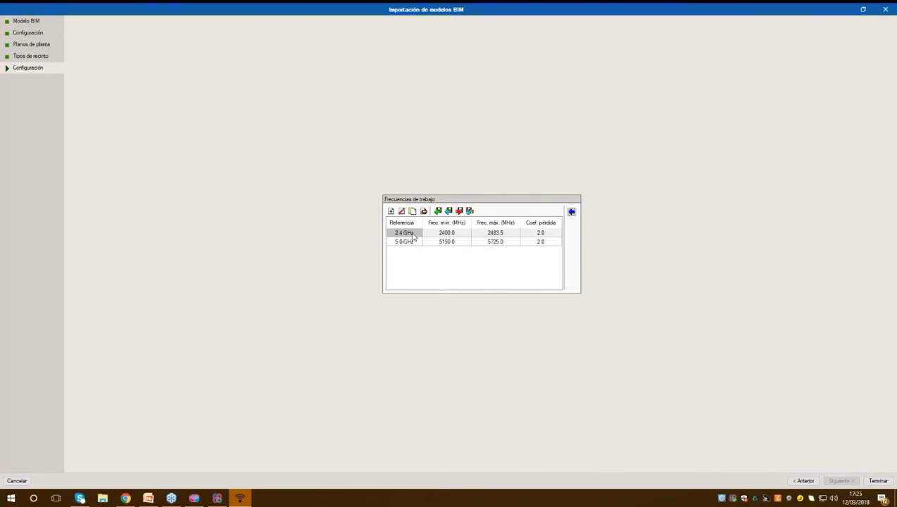
- Open the 2.4 GHz frequency's properties, read the help on the distance power loss coefficient, and accept the existing settings
double_click(414, 235)
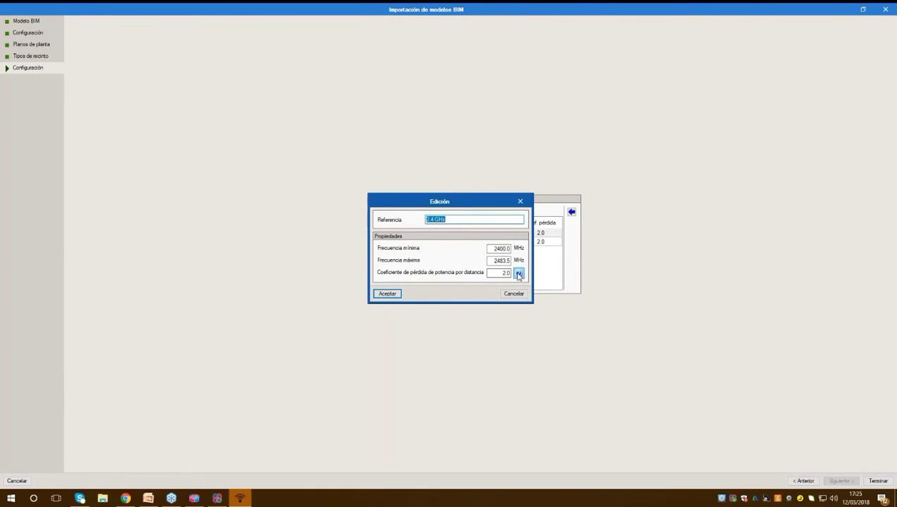
left_click(519, 274)
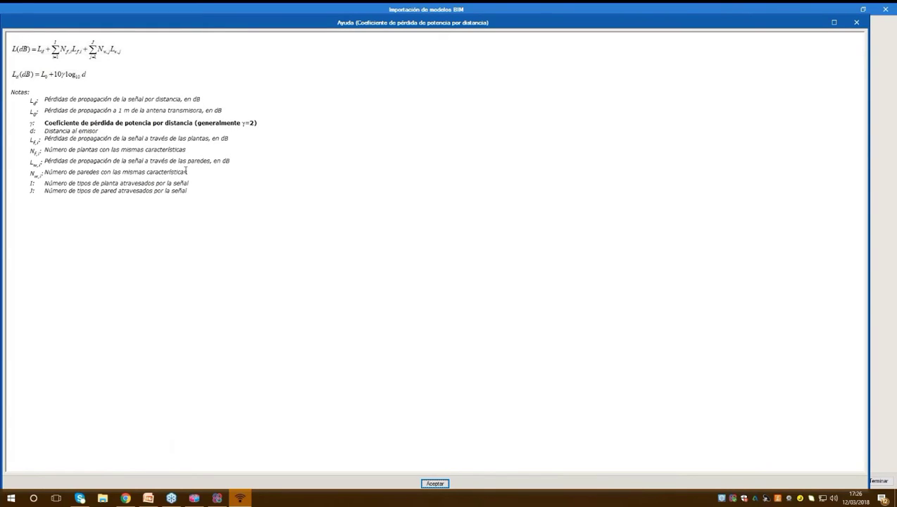
left_click(855, 24)
left_click(391, 294)
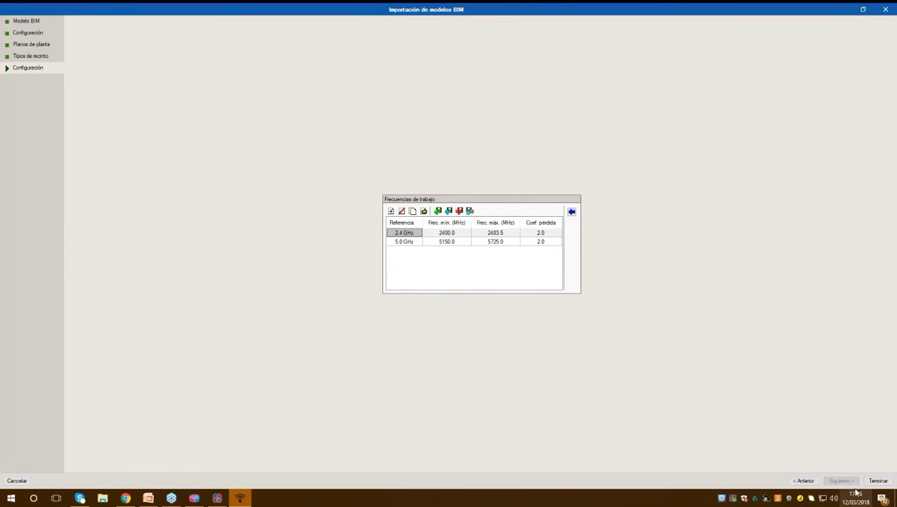
- Finish the BIM model import, accept its results, and check the job's working frequencies in the configuration
left_click(877, 481)
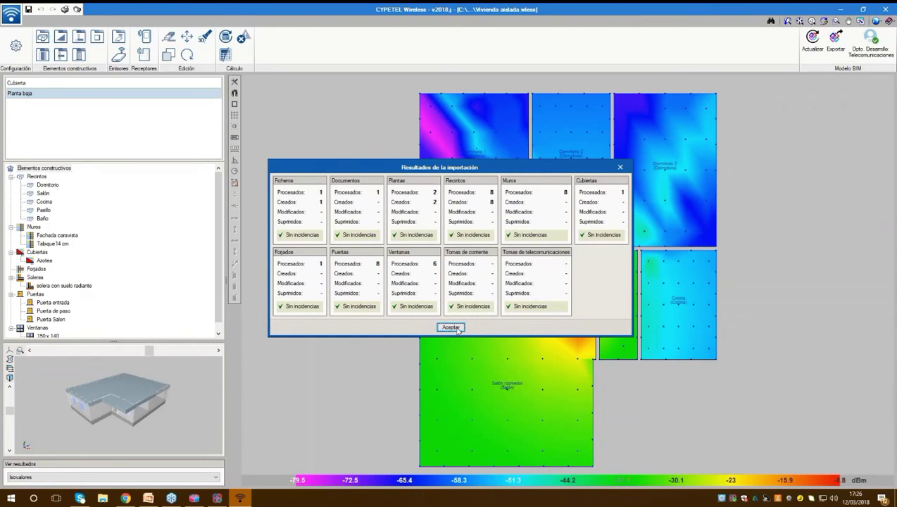
left_click(451, 328)
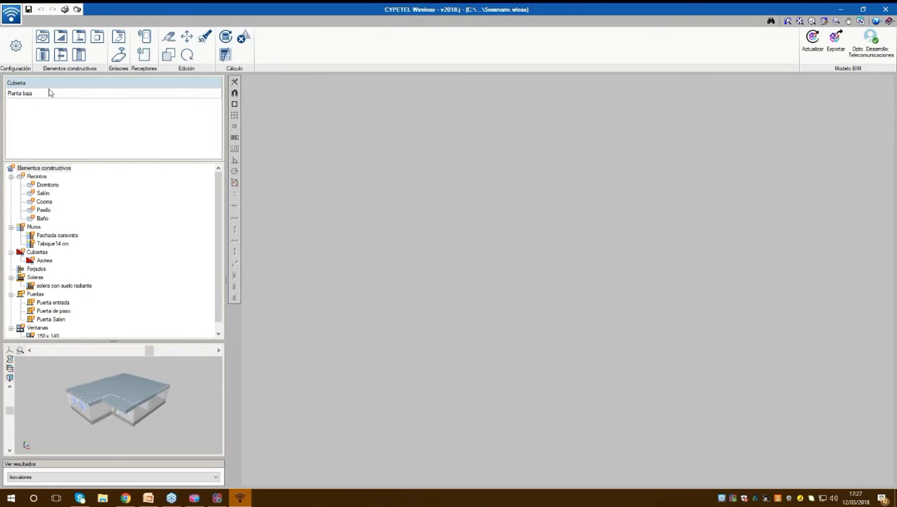
left_click(17, 46)
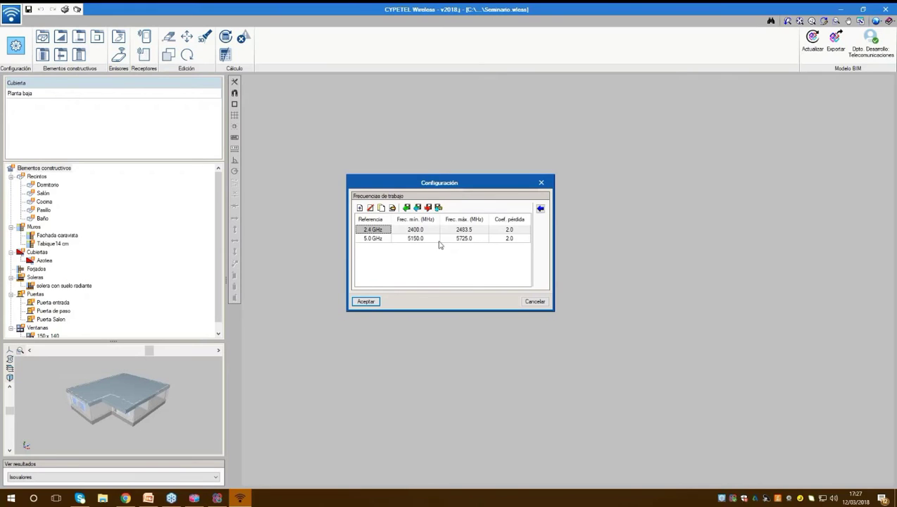
left_click(541, 182)
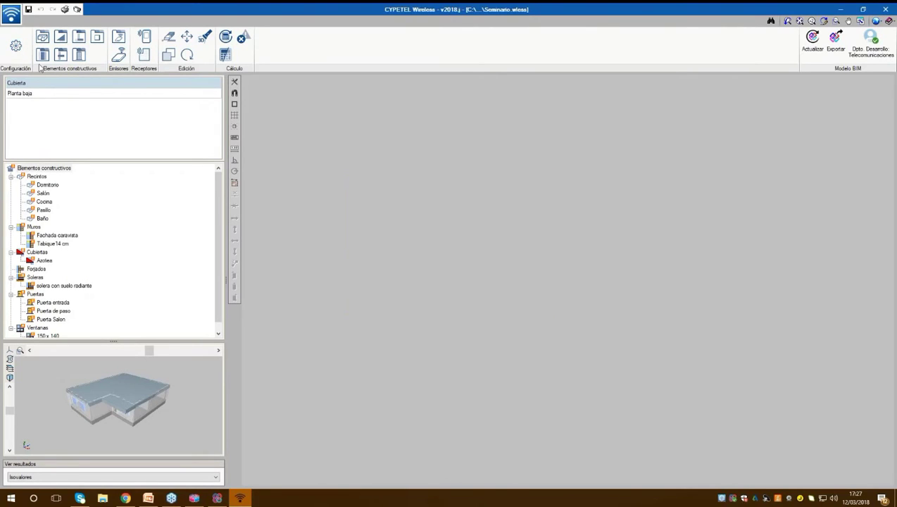
- Display the Planta baja floor plan and review the list of imported room types without editing it
left_click(24, 92)
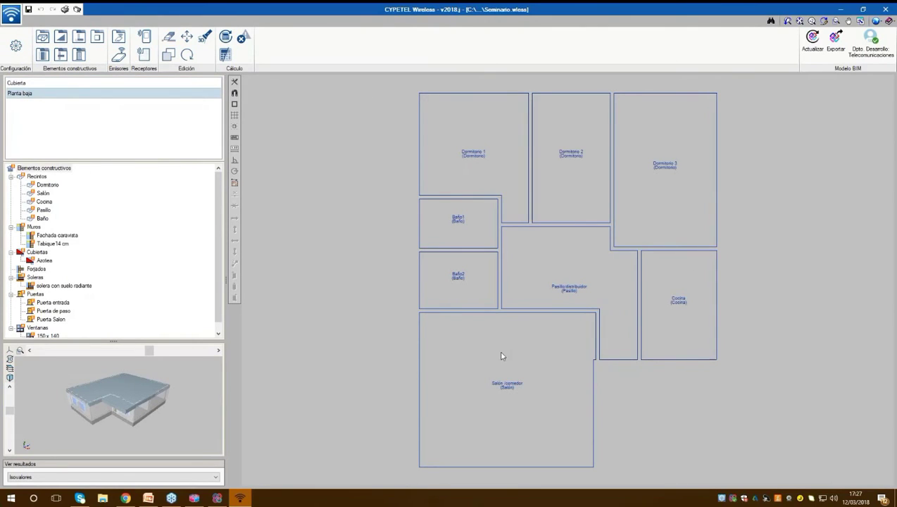
left_click_drag(142, 416, 136, 414)
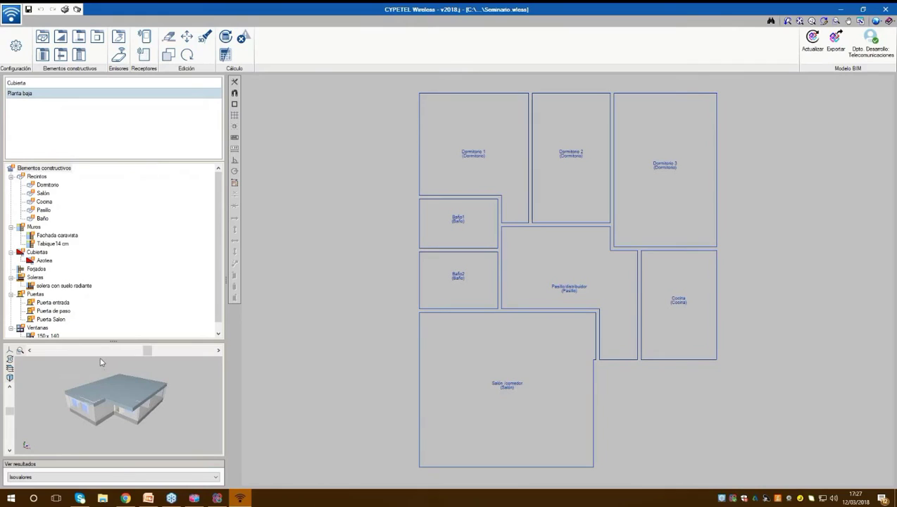
left_click(43, 38)
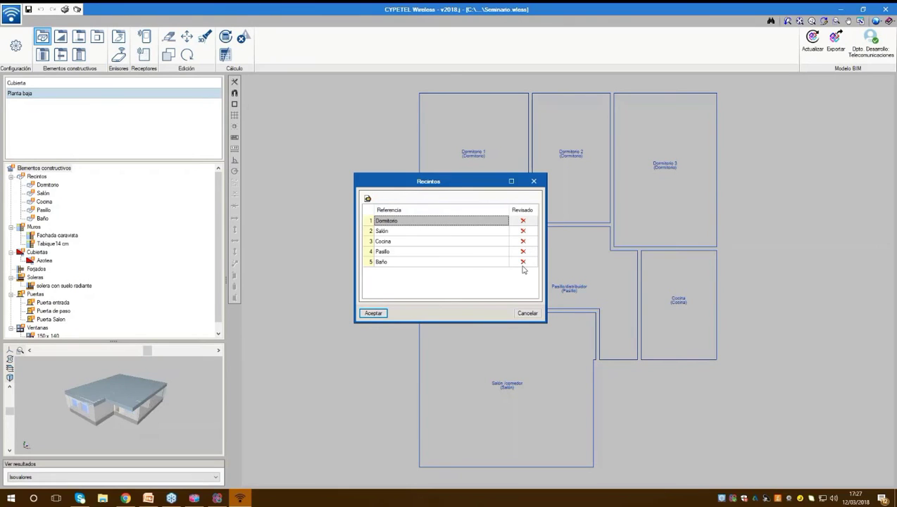
left_click(534, 181)
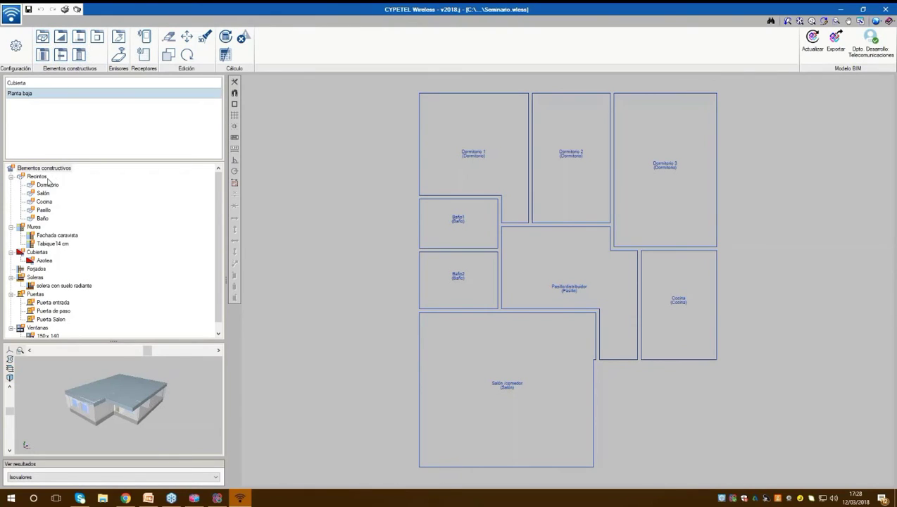
left_click_drag(96, 396, 121, 391)
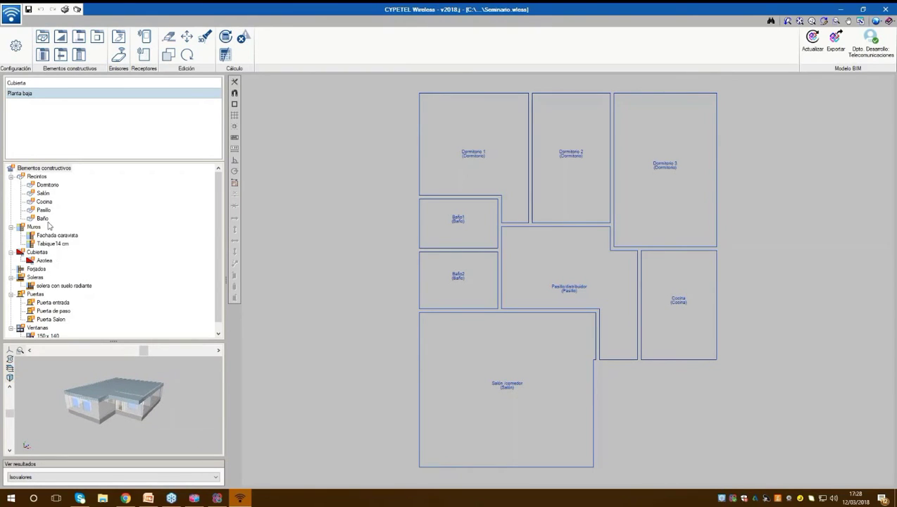
- Try making the Modelo BIM elements transparent in the 3D view
left_click(10, 369)
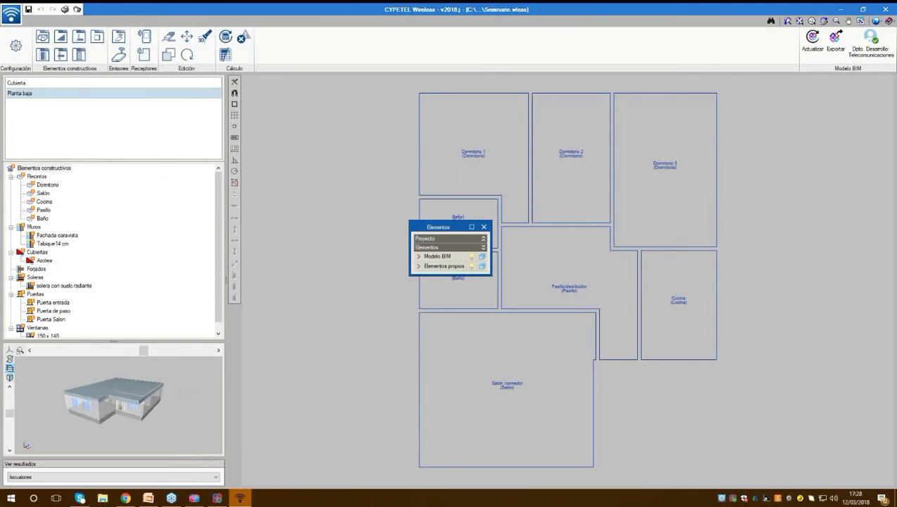
left_click(482, 258)
left_click(481, 258)
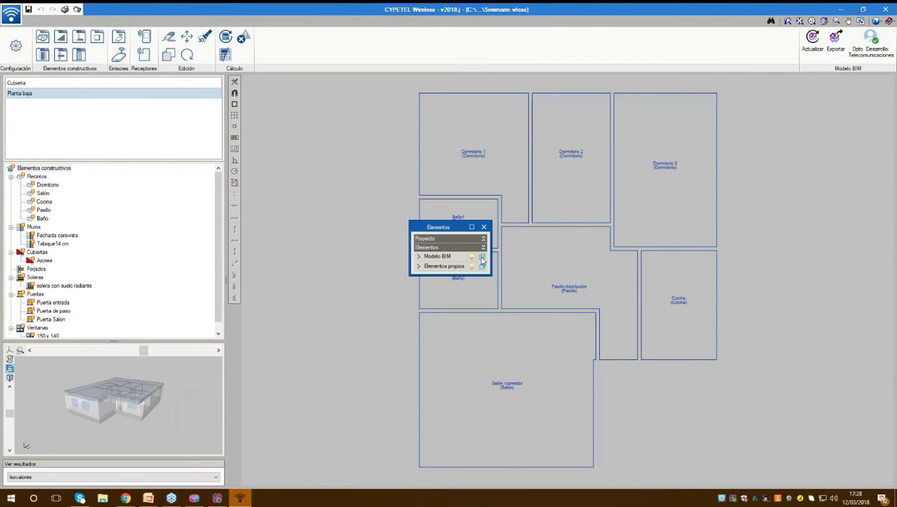
left_click(484, 228)
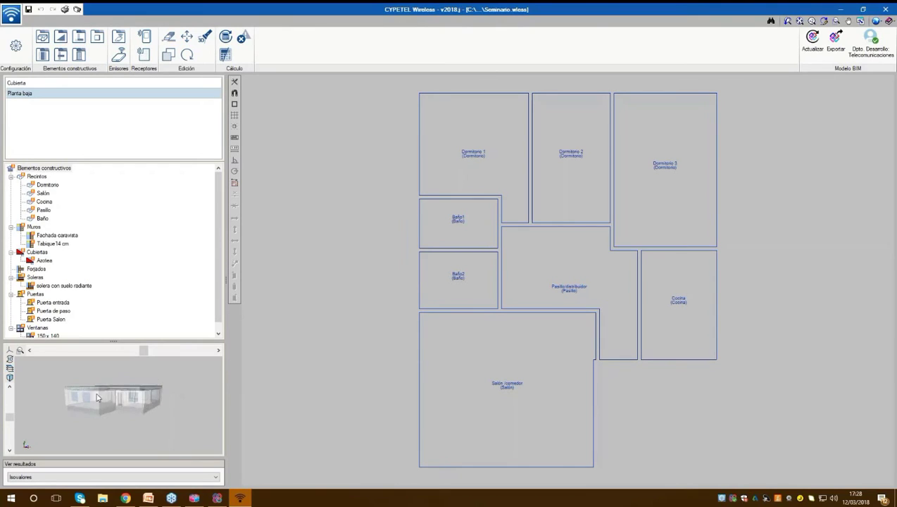
- Select the Dormitorio room type and hide the Modelo BIM elements so that the bedrooms stand out in the 3D view
left_click(49, 184)
left_click_drag(172, 369, 134, 388)
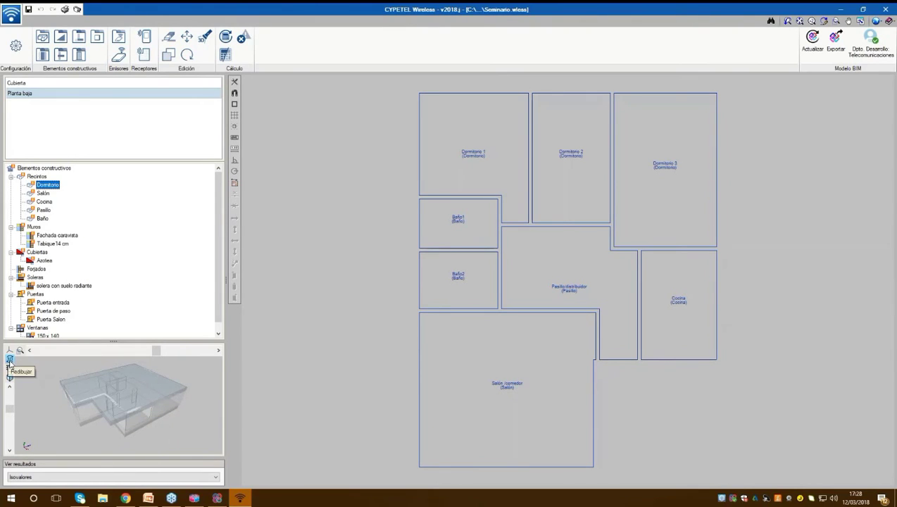
left_click(9, 369)
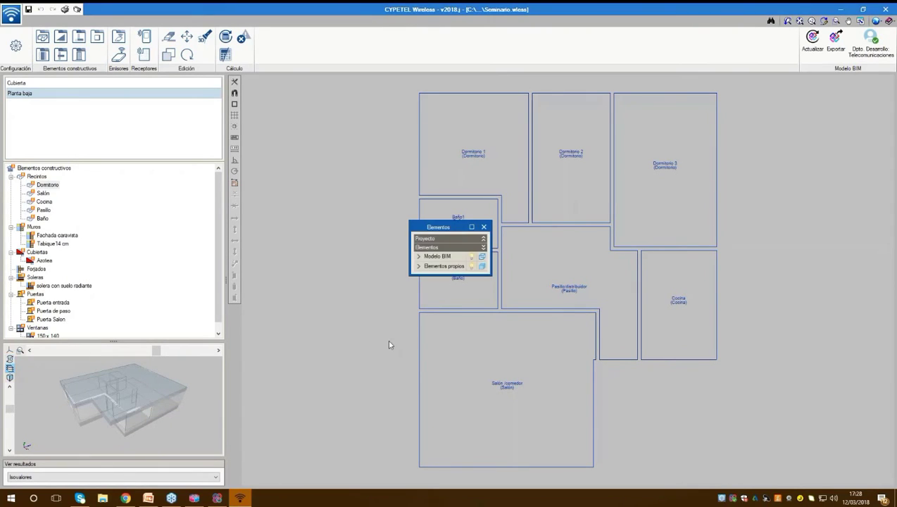
left_click(480, 257)
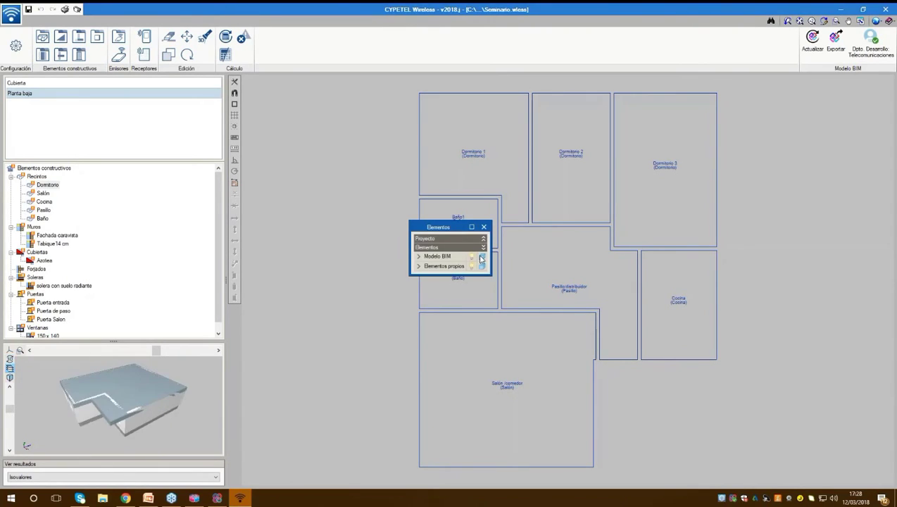
left_click(146, 413)
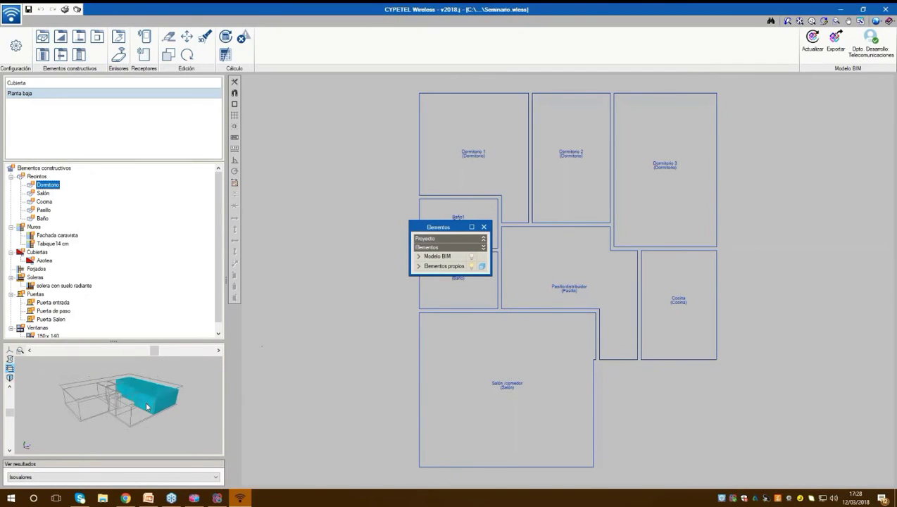
left_click(483, 227)
mouse_move(147, 380)
left_mouse_down()
mouse_move(153, 402)
mouse_move(151, 388)
left_mouse_up()
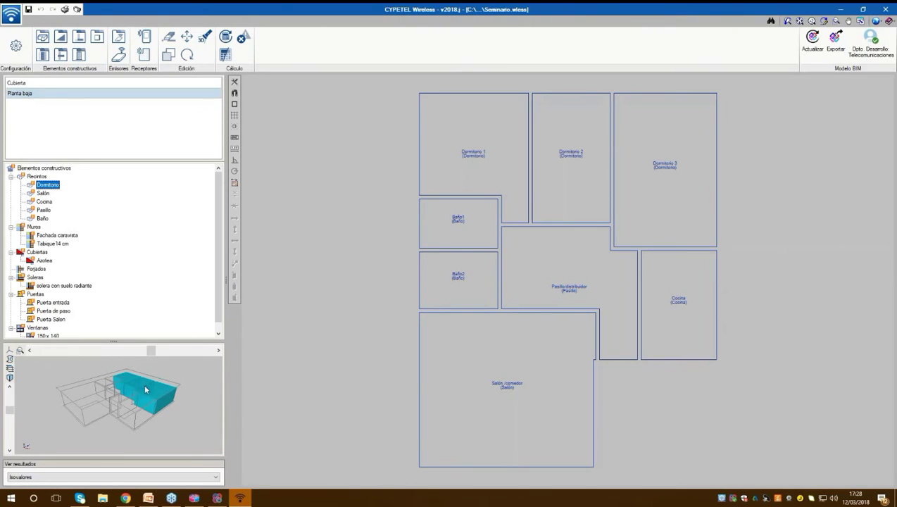
mouse_move(148, 400)
left_mouse_down()
mouse_move(134, 404)
mouse_move(143, 404)
left_mouse_up()
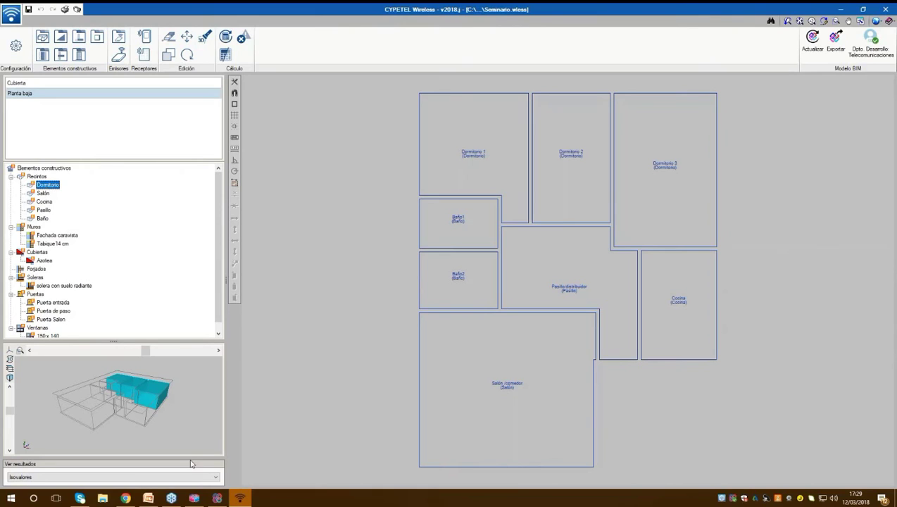
- Review and accept the working plane height of the Dormitorio, Salón, Cocina, Pasillo and Baño room types
left_click(171, 498)
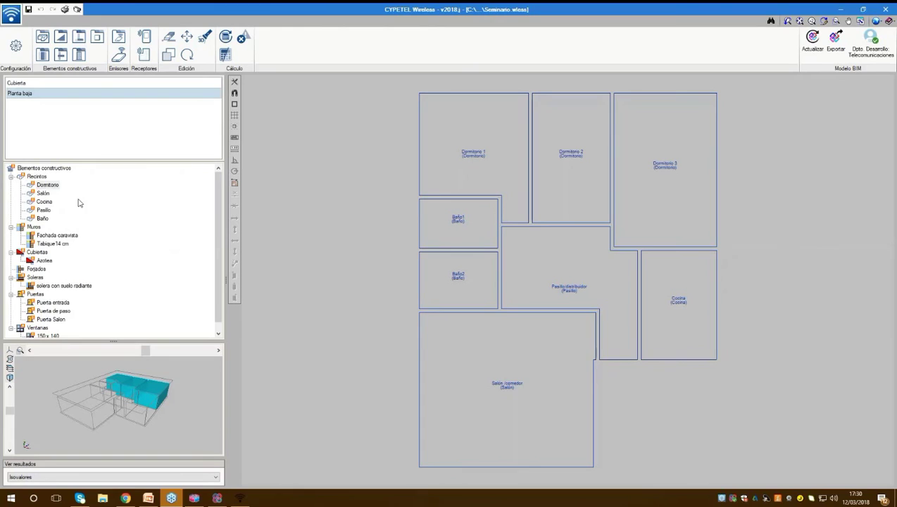
double_click(54, 186)
left_click(475, 251)
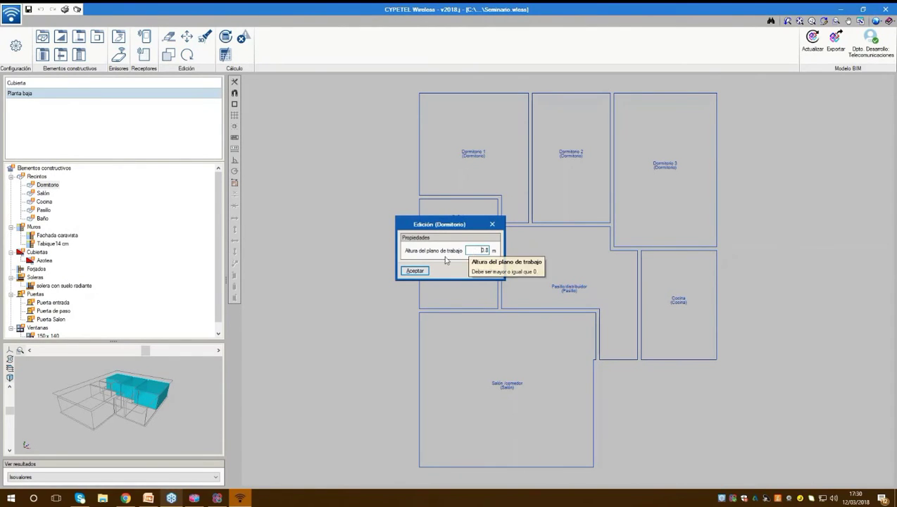
key("Return")
left_click(43, 194)
double_click(44, 196)
key("Return")
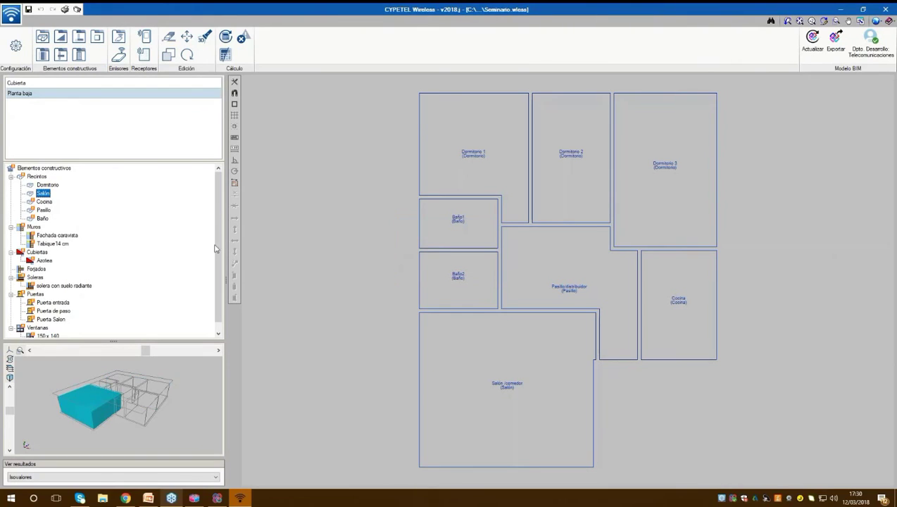
left_click(45, 202)
double_click(44, 210)
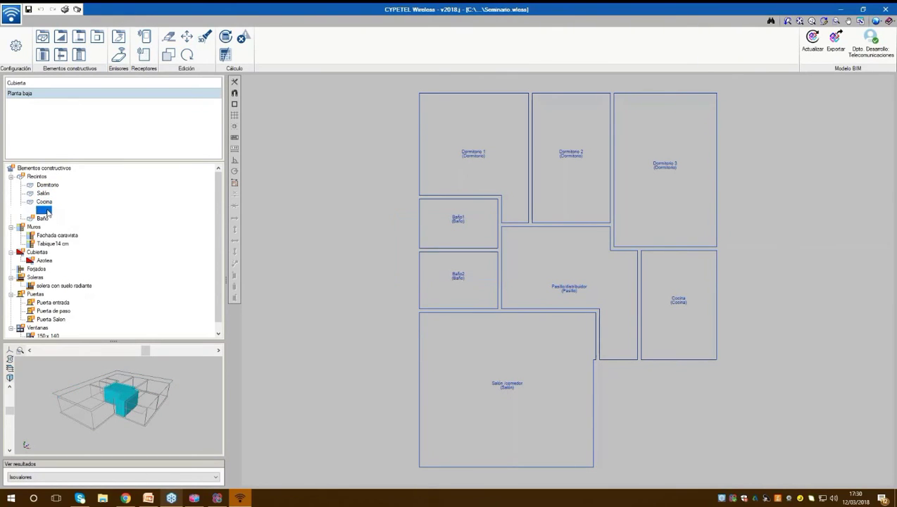
key("Return")
double_click(45, 219)
key("Return")
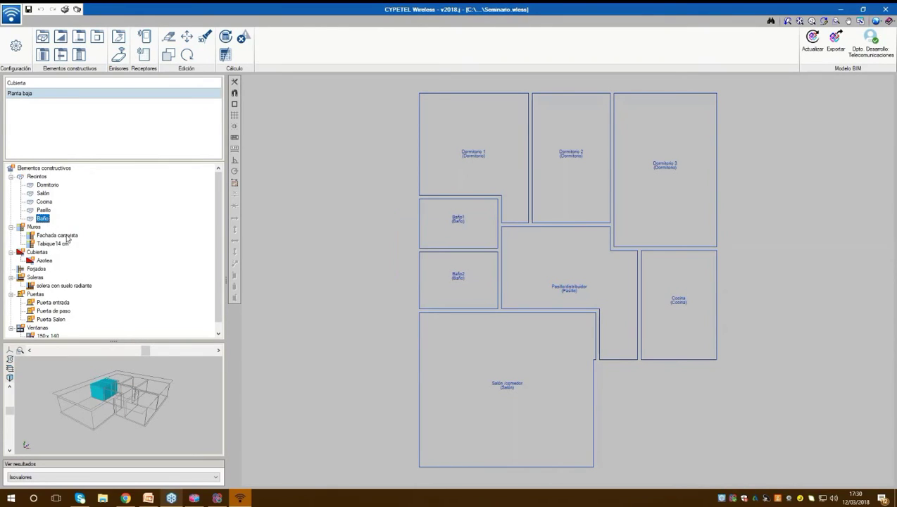
- Highlight the Fachada caravista and Tabique 14 cm walls alternately in the 3D view to compare where they are
left_click(57, 235)
left_click(67, 244)
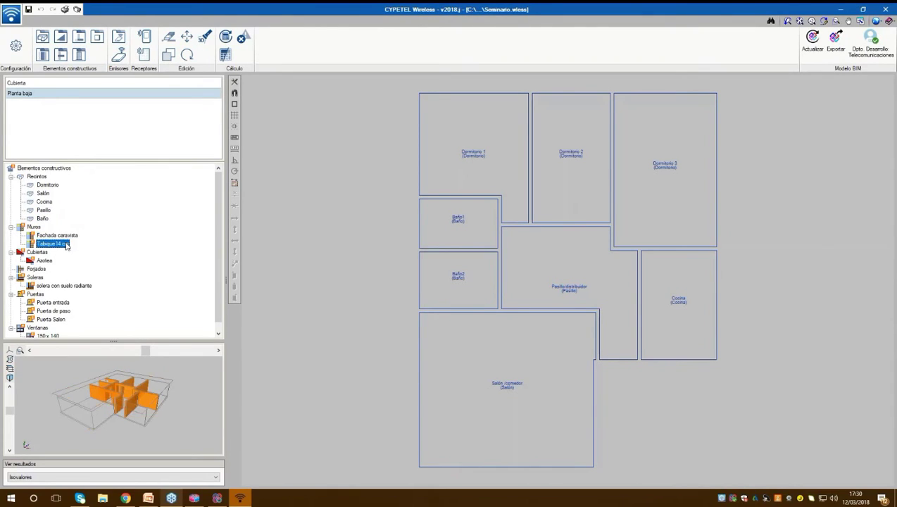
left_click(66, 235)
left_click(66, 243)
left_click(67, 235)
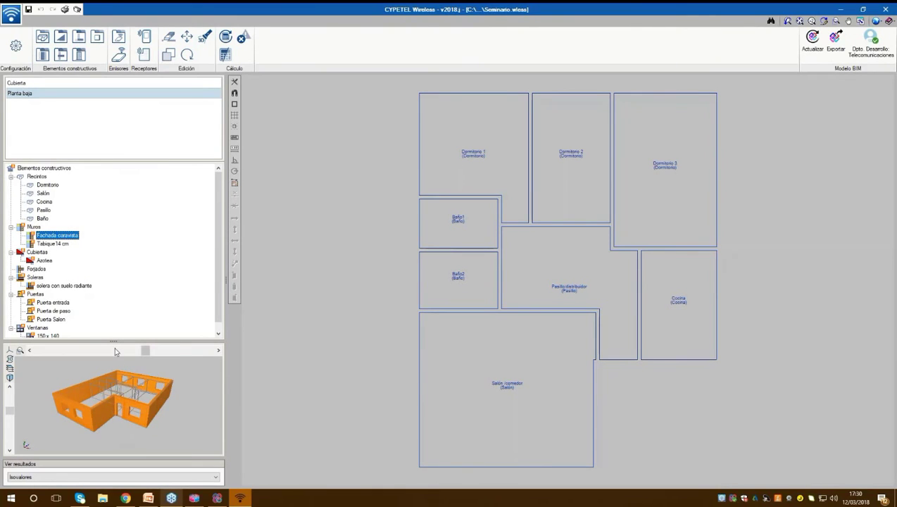
- Enlarge the 3D view area and examine the Fachada caravista walls and their openings up close
left_click_drag(113, 342, 114, 307)
left_click_drag(225, 318, 244, 318)
mouse_move(150, 374)
left_mouse_down()
mouse_move(156, 364)
mouse_move(159, 381)
left_mouse_up()
scroll(154, 382, "up", 2)
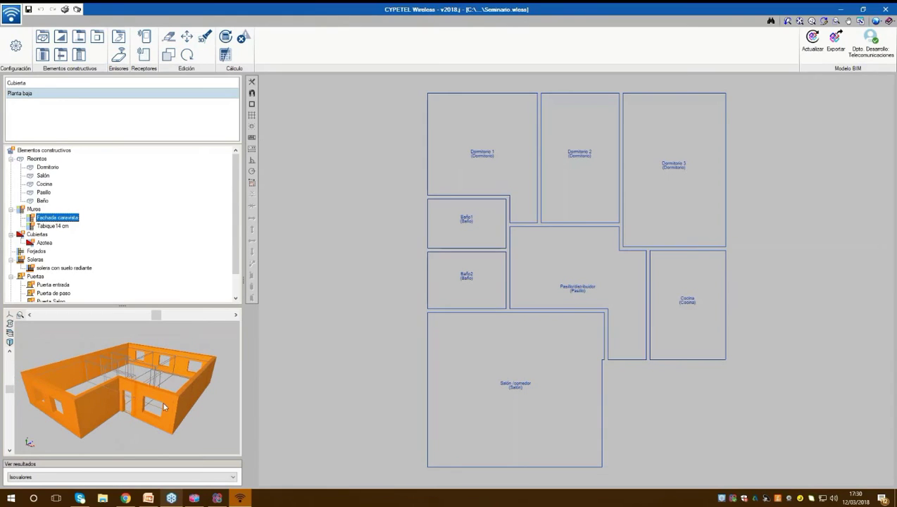
left_click_drag(164, 406, 166, 403)
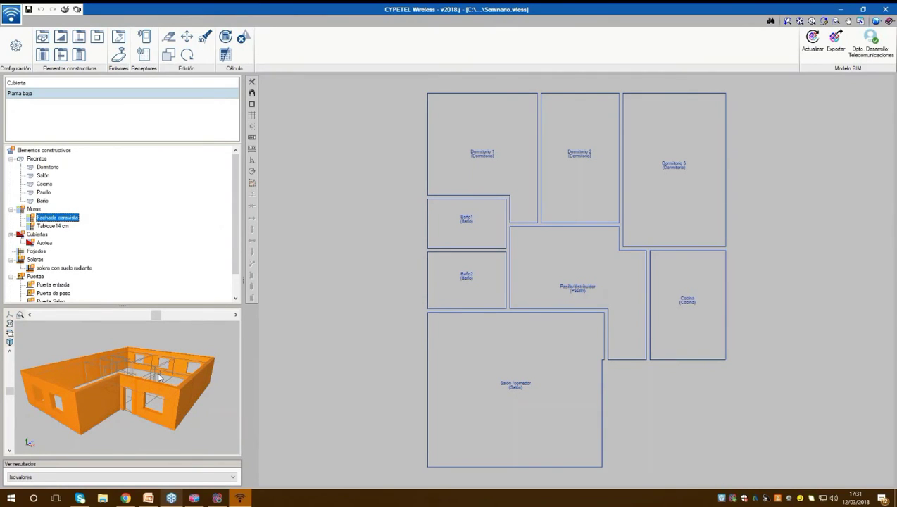
mouse_move(122, 406)
left_mouse_down()
mouse_move(141, 405)
mouse_move(106, 407)
mouse_move(126, 407)
left_mouse_up()
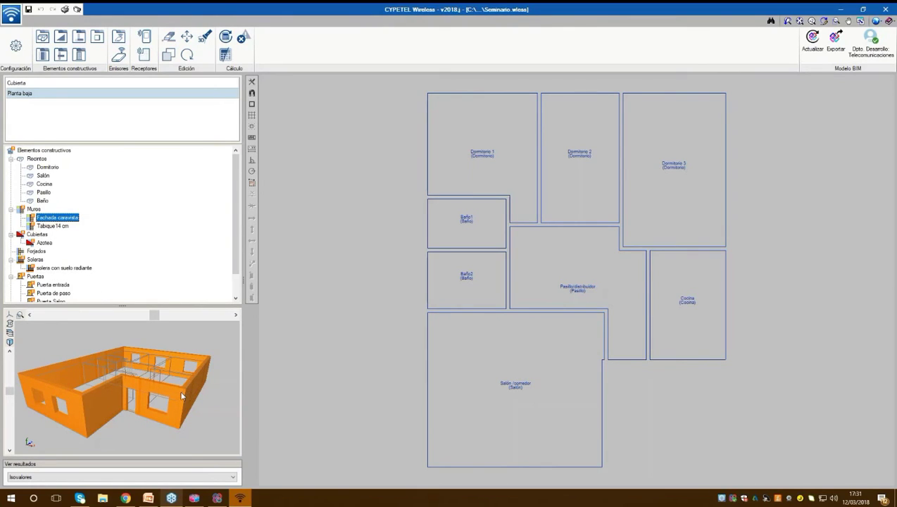
- Review the attenuation per working frequency of the Fachada caravista walls, then check the Tabique 14 cm partitions and the Azotea roof
double_click(73, 218)
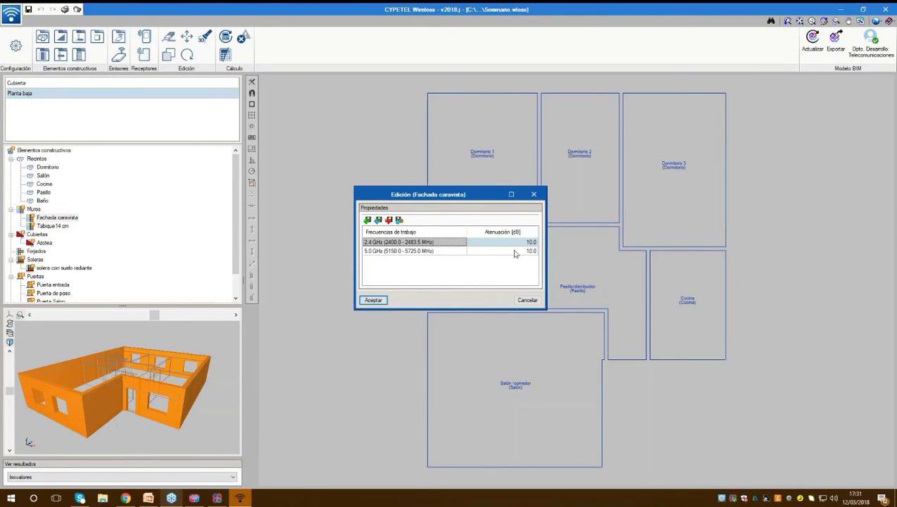
left_click(435, 251)
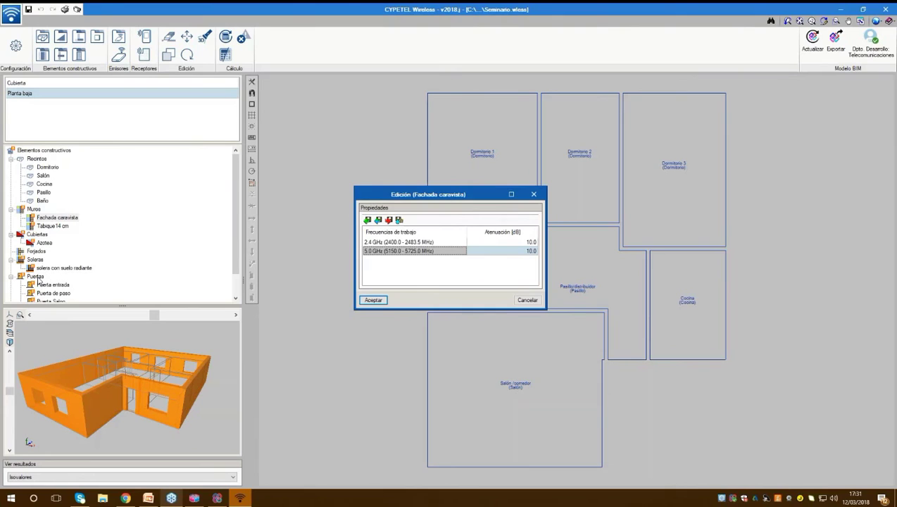
left_click(373, 300)
left_click(44, 226)
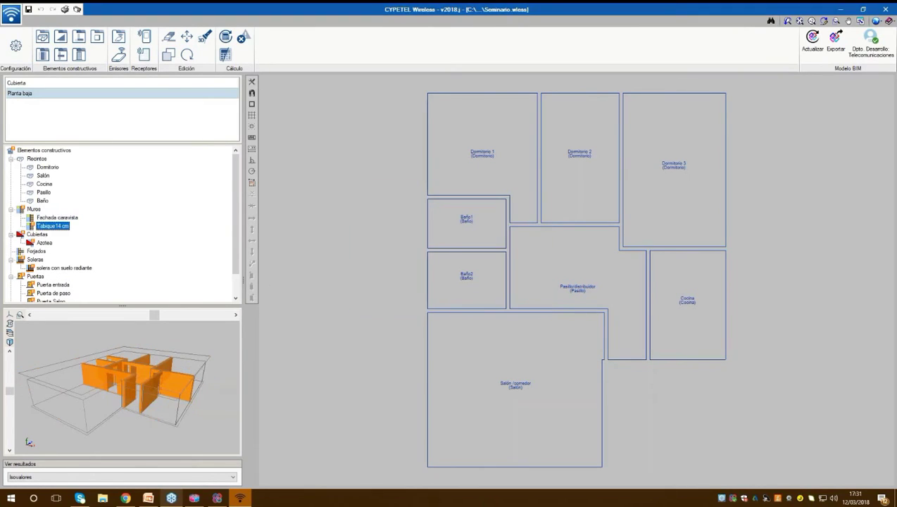
left_click(43, 242)
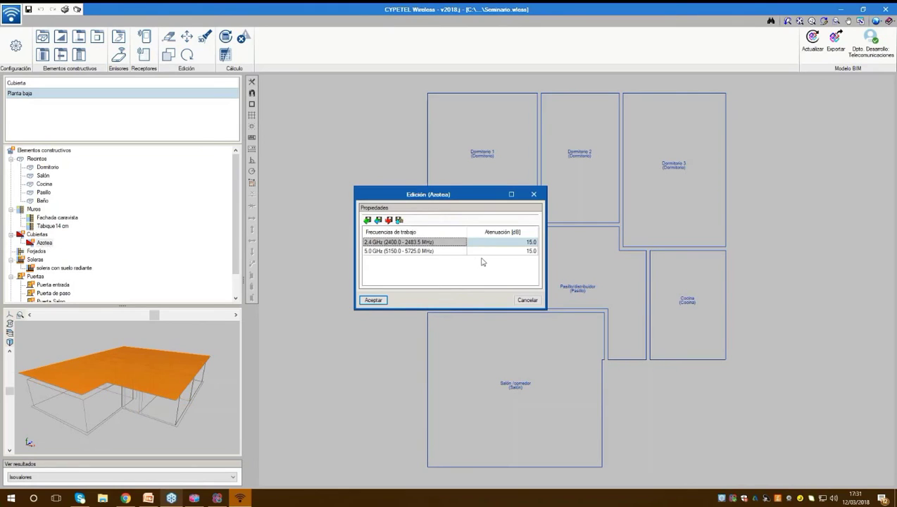
- Set the 5.0 GHz attenuation of the solera con suelo radiante floor slab to 22 dB
scroll(70, 259, "down", 1)
left_click(64, 242)
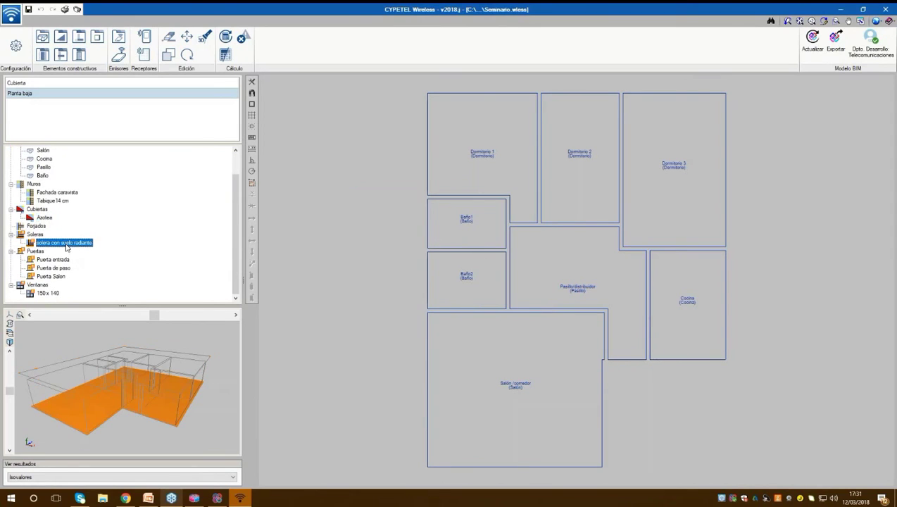
left_click(477, 244)
left_click(502, 244)
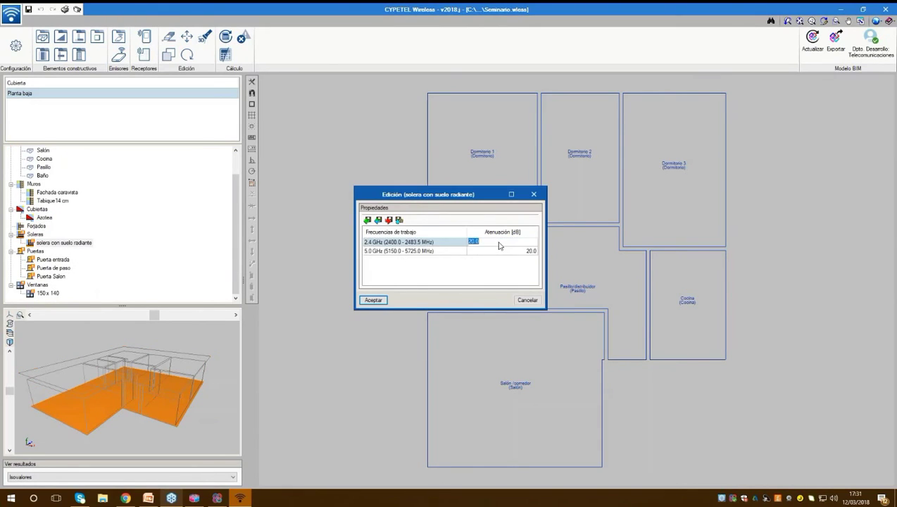
left_click(506, 251)
left_click(507, 251)
type("22")
key("Return")
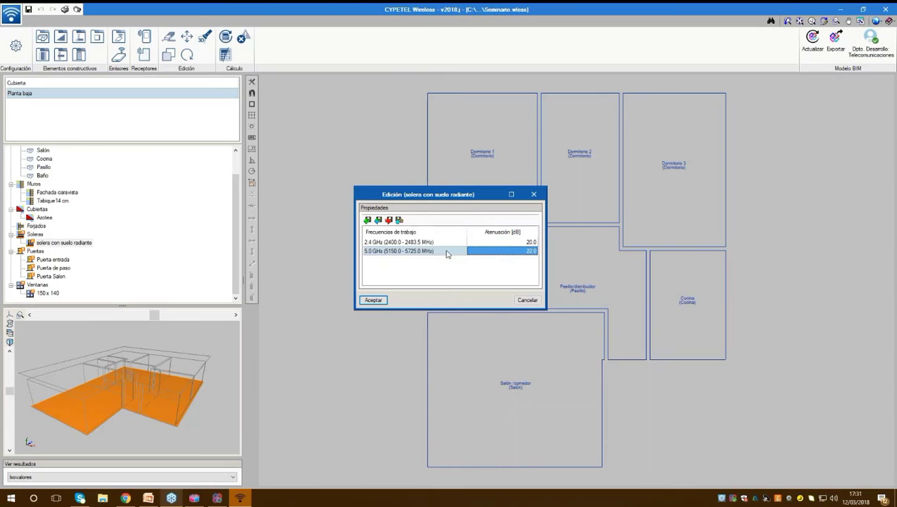
left_click(373, 300)
- Review the attenuation of the Puerta entrada, Puerta de paso and Puerta Salon doors and of the 150 x 140 windows
double_click(55, 261)
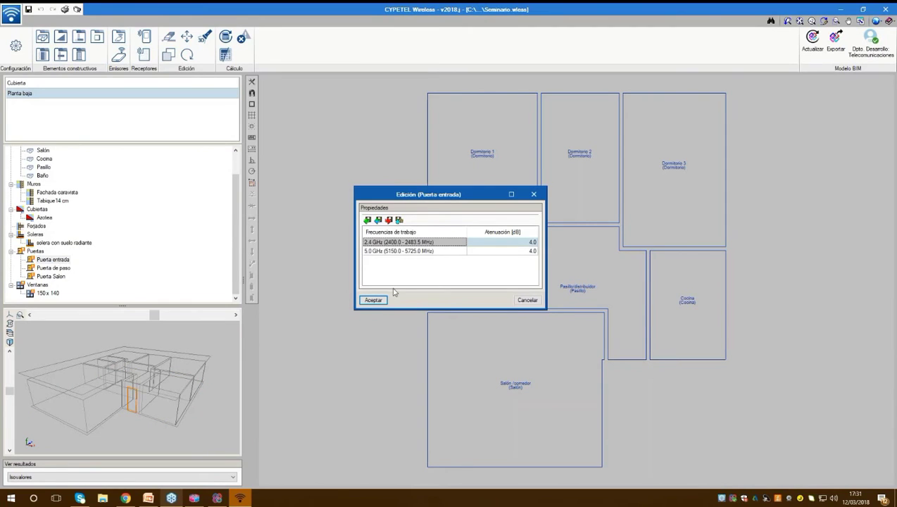
left_click(373, 300)
left_click(52, 268)
double_click(56, 276)
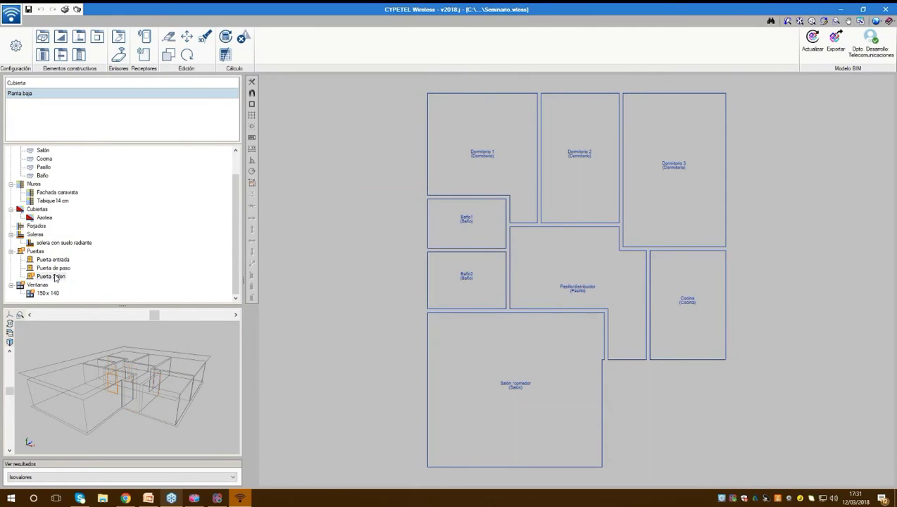
key("Escape")
left_click(56, 294)
double_click(55, 294)
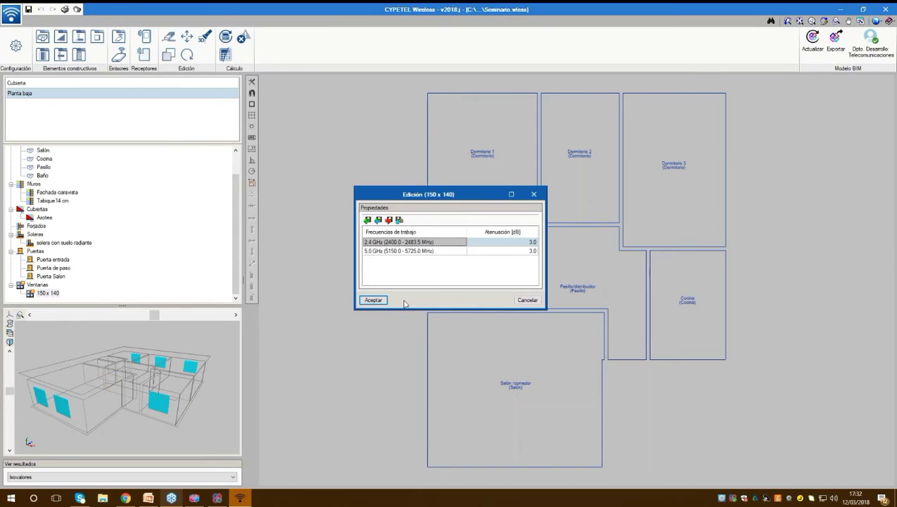
key("Escape")
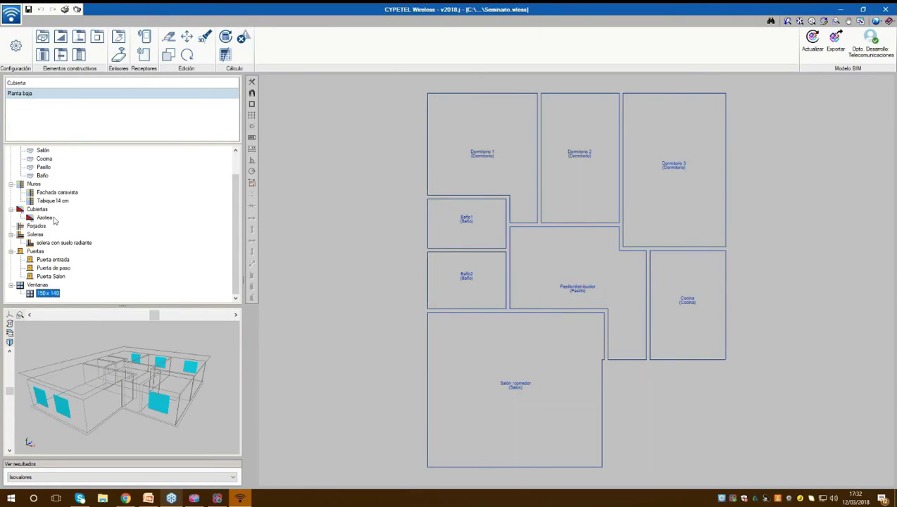
scroll(56, 220, "up", 3)
scroll(67, 207, "down", 3)
- Create an emitter type AP-1 and add the 2.4 GHz frequency with power from 0 to 20 dBm
left_click(117, 35)
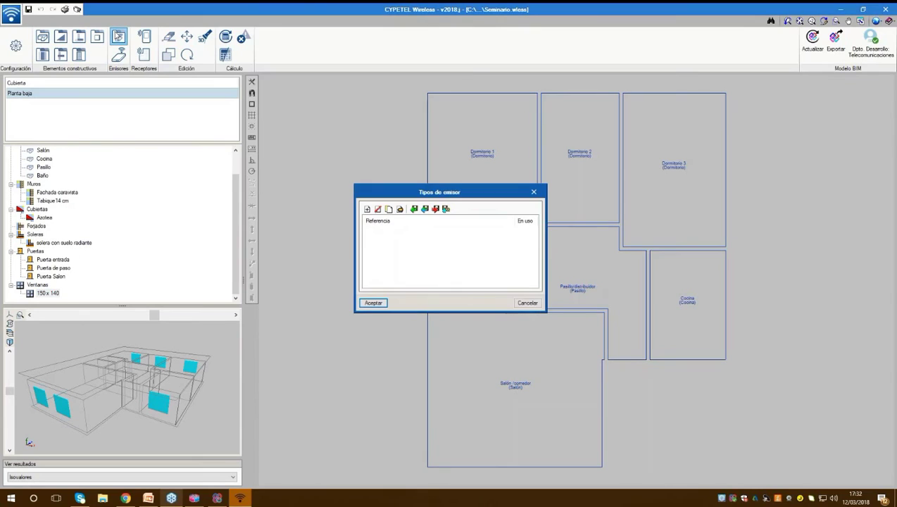
left_click(367, 210)
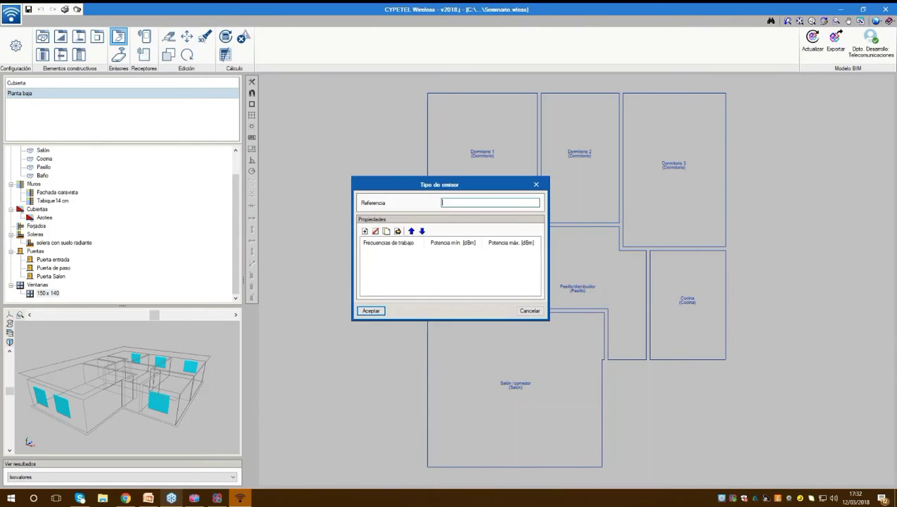
type("AP-1")
left_click(365, 231)
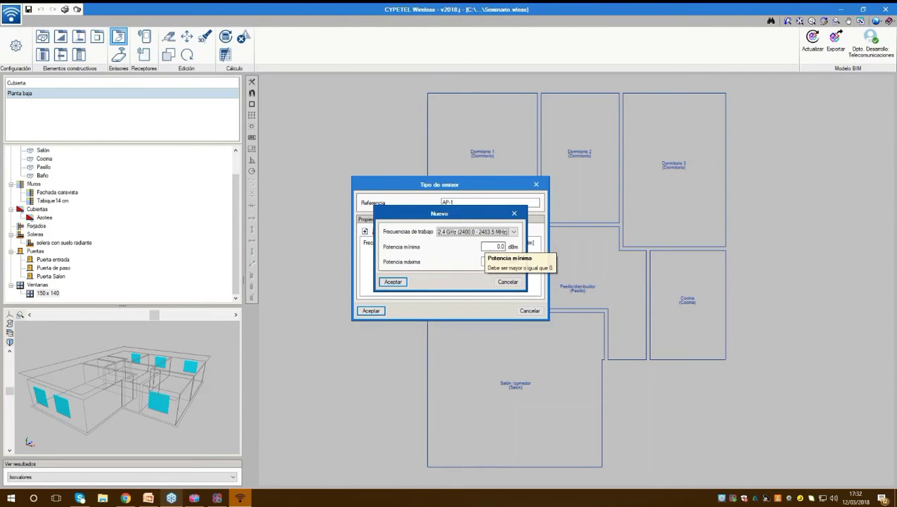
left_click(391, 282)
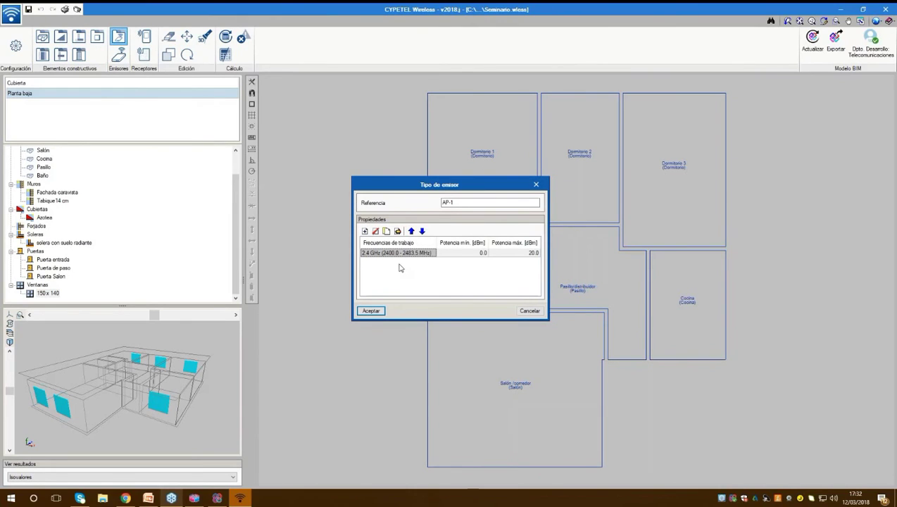
- Add the 5.0 GHz frequency to emitter type AP-1 with a maximum power of 23 dBm, and accept the emitter types
left_click(365, 232)
left_click(456, 232)
left_click(456, 248)
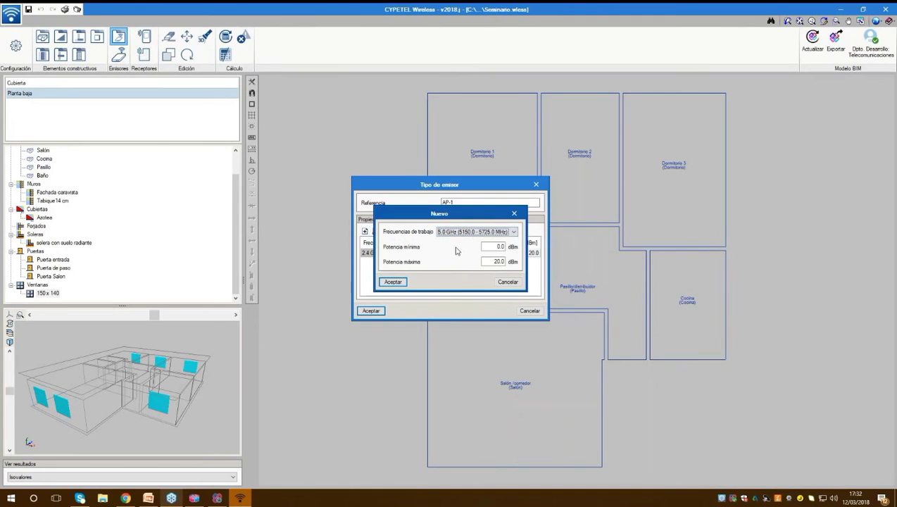
double_click(494, 262)
type("23")
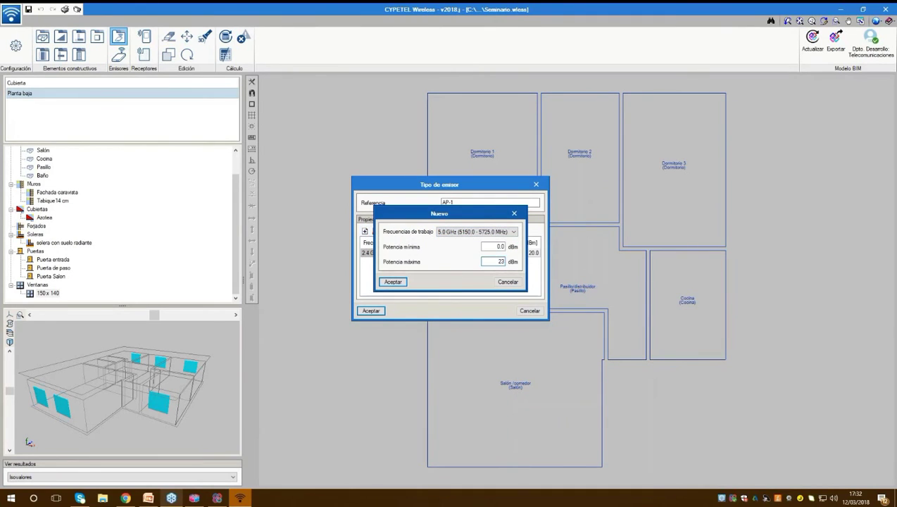
left_click(400, 281)
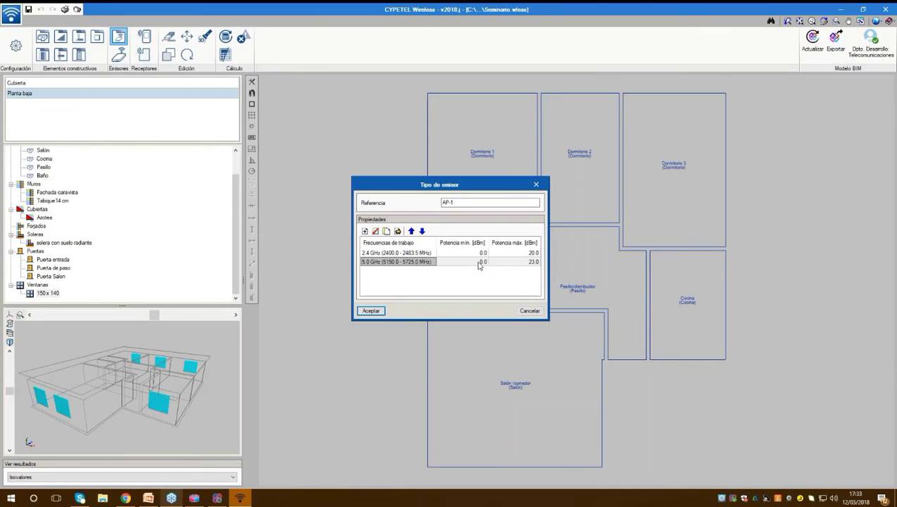
left_click(371, 311)
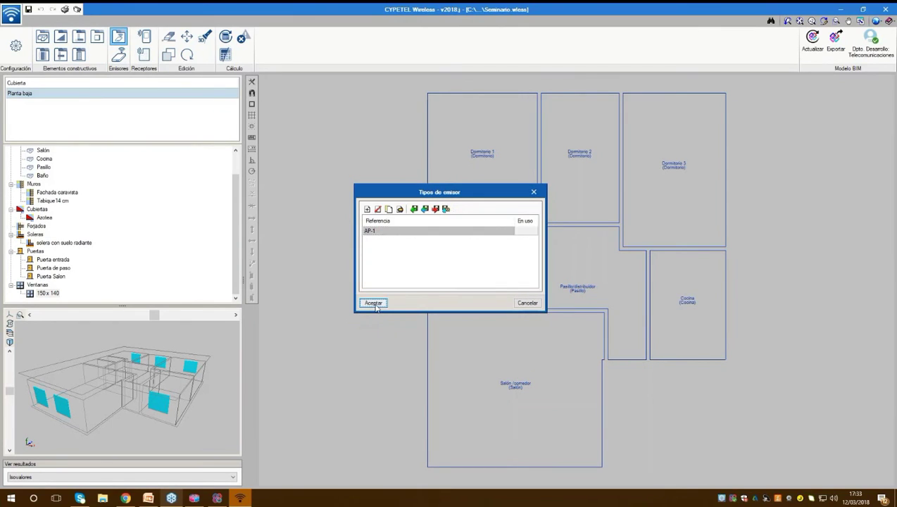
left_click(374, 304)
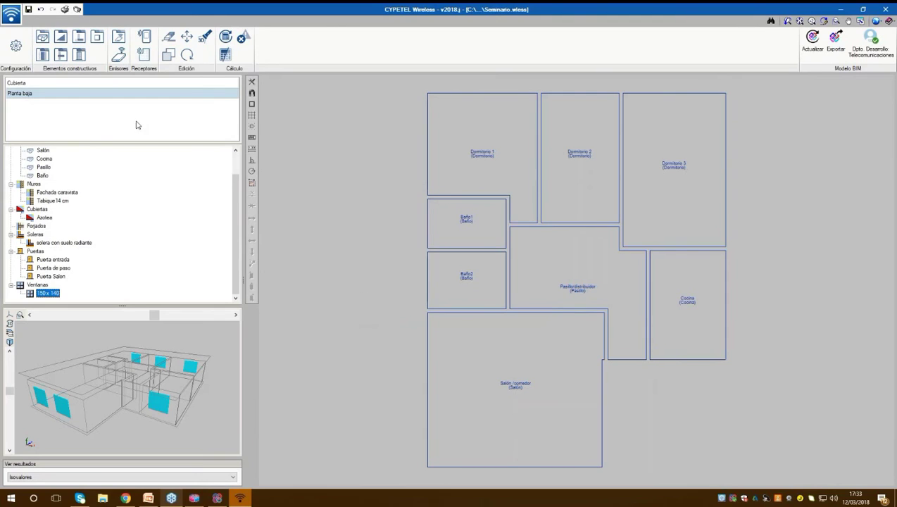